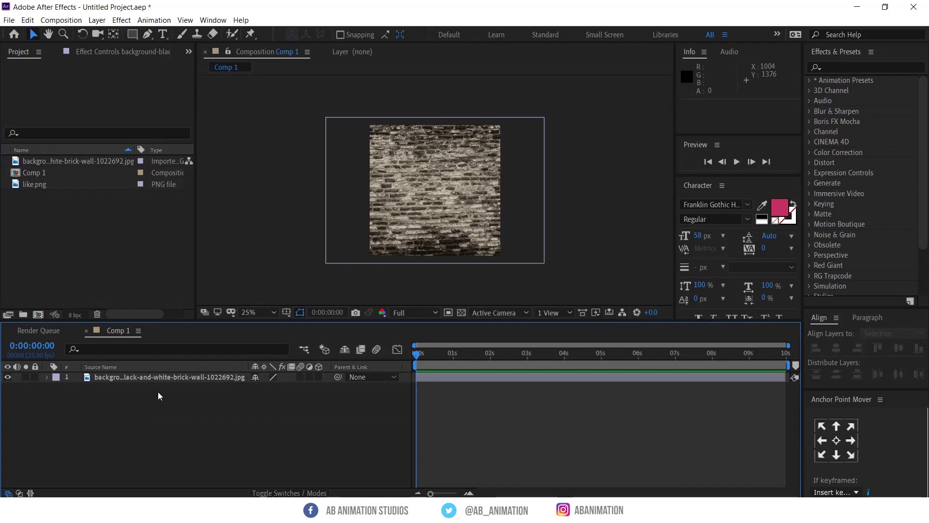
- Create a dark blue 1080 × 1080 px solid layer above the brick wall image
left_click(159, 379)
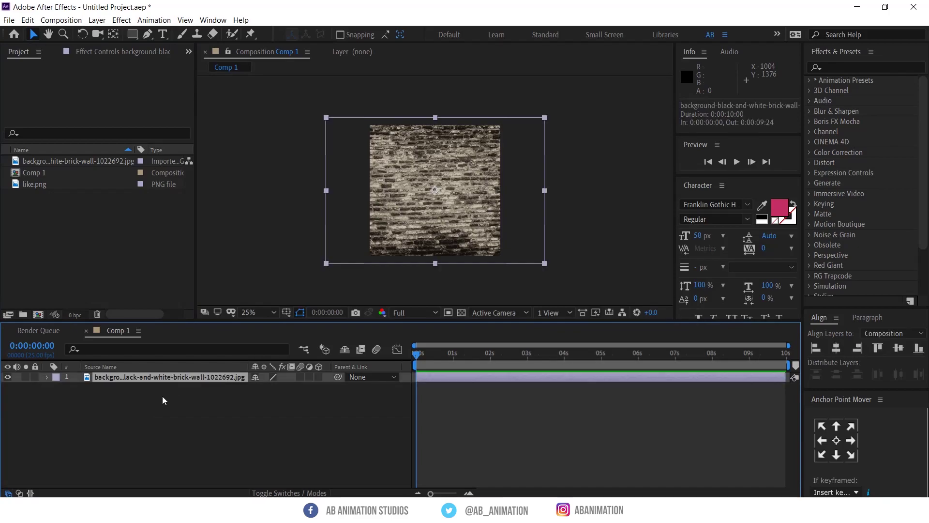
left_click(164, 398)
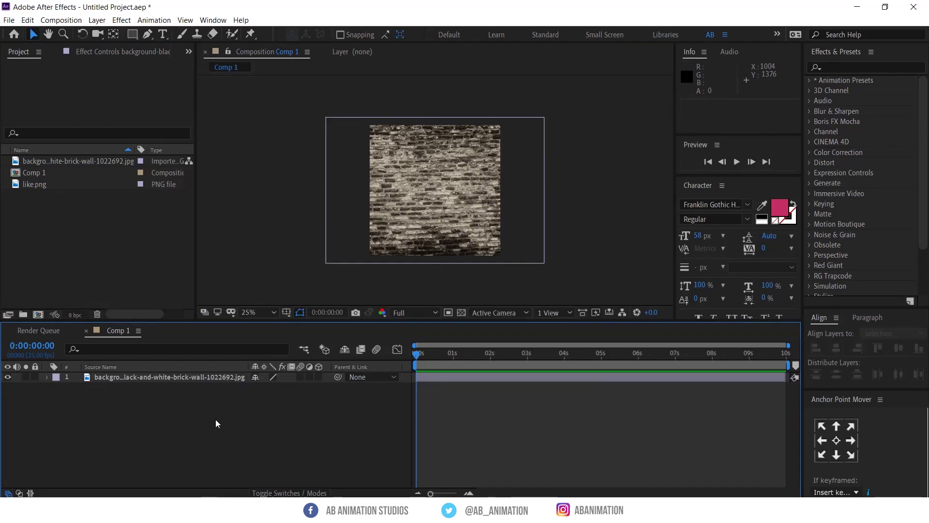
key("ctrl+y")
left_click(707, 325)
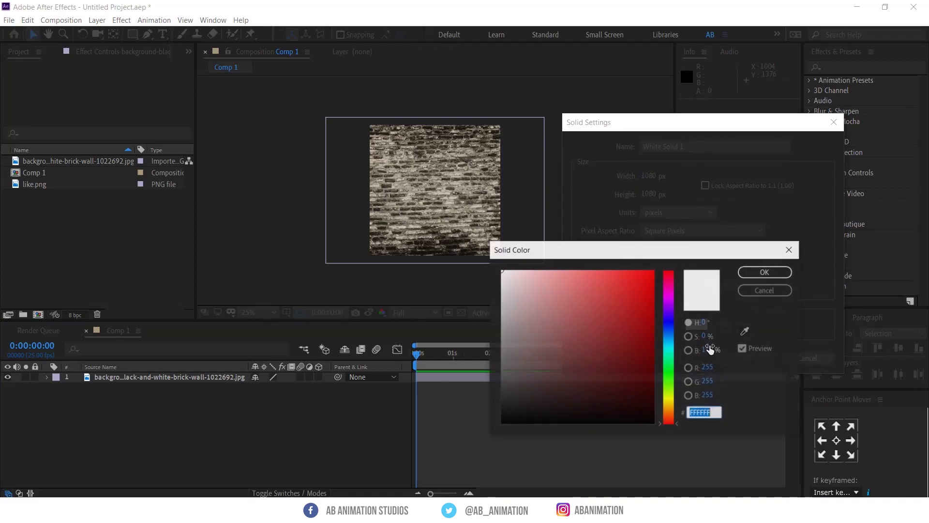
mouse_move(667, 335)
left_mouse_down()
mouse_move(669, 327)
mouse_move(624, 350)
mouse_move(631, 363)
mouse_move(608, 382)
left_mouse_up()
left_click(754, 271)
left_click(746, 359)
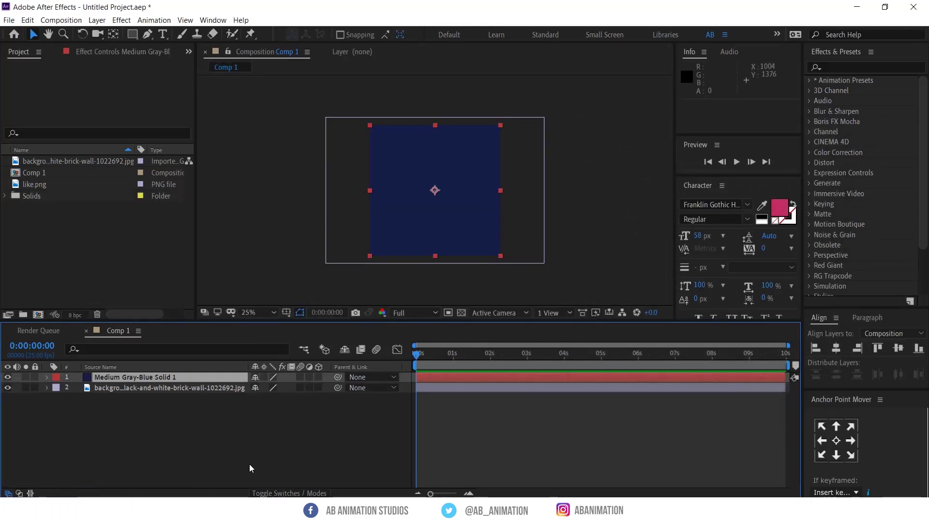
- Try blending modes including Overlay, Soft Light and Add on the blue solid
left_click(289, 492)
left_click(290, 378)
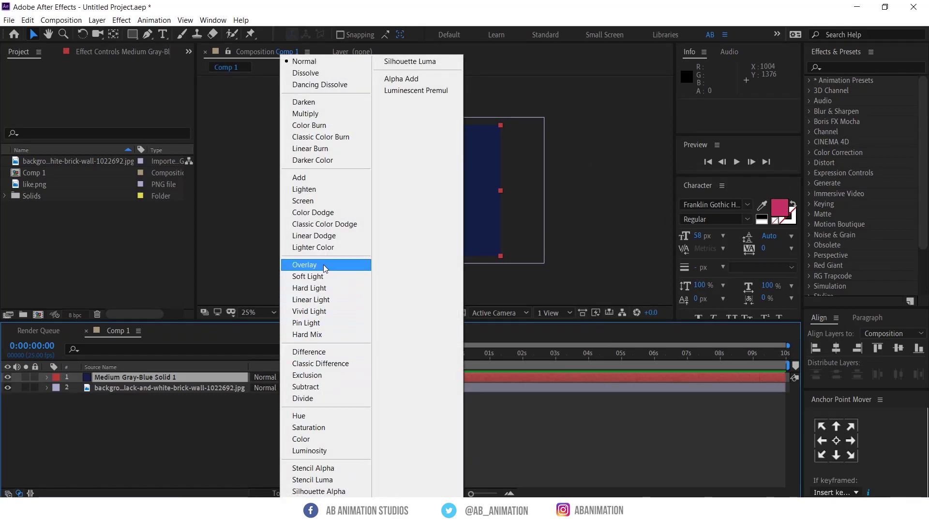
left_click(304, 264)
left_click(265, 377)
left_click(307, 375)
left_click(265, 377)
left_click(308, 276)
left_click(265, 377)
left_click(305, 177)
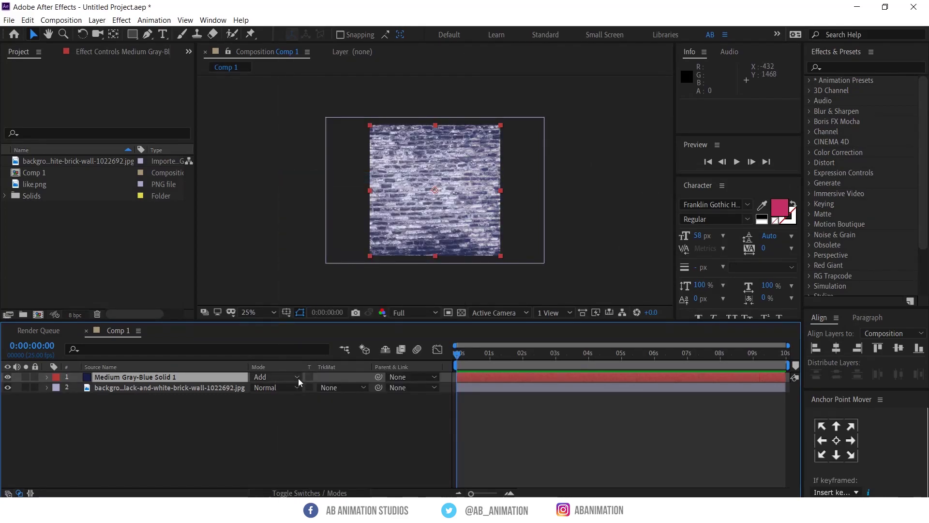
- Cycle the blue solid's blending mode past Linear Light until the brick texture is tinted dark blue
key("shift+equal")
key("shift+equal")
key("shift+equal")
key("shift+equal")
key("shift+equal")
key("shift+equal")
key("shift+equal")
key("shift+equal")
key("shift+equal")
key("shift+equal")
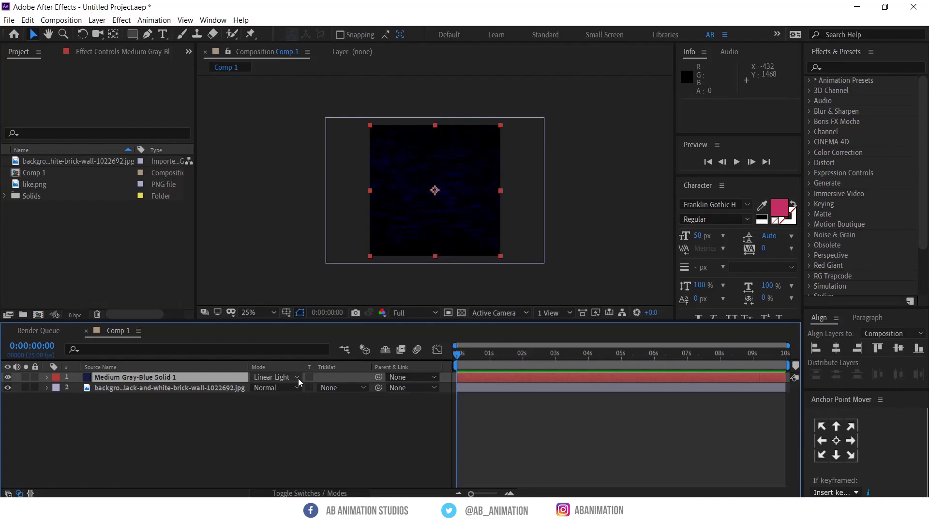
key("shift+equal")
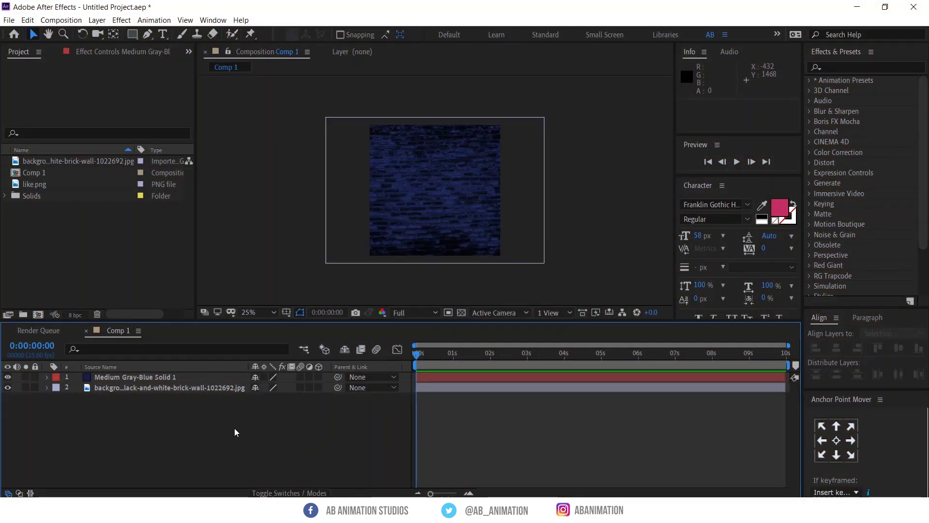
- Draw a square about 712 px wide over the wall, center its anchor point and center it in the composition
left_click(137, 35)
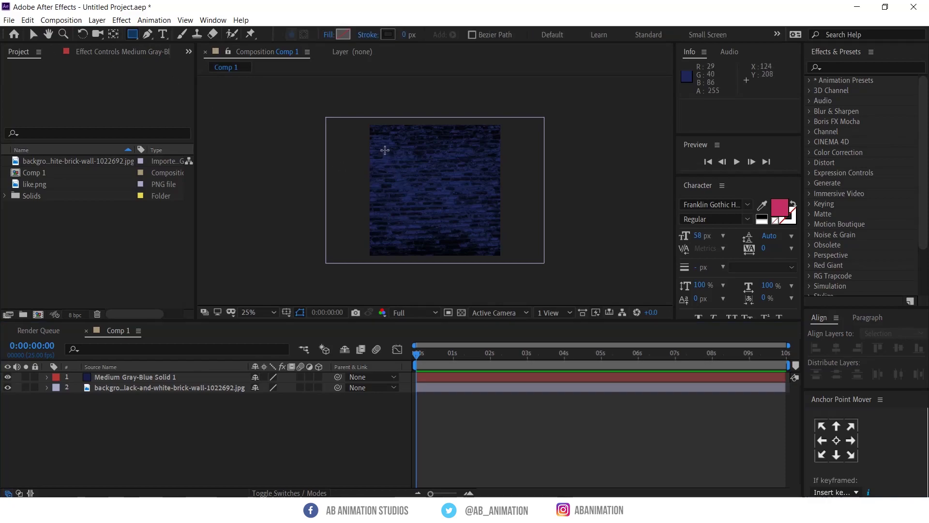
left_click_drag(385, 149, 471, 235)
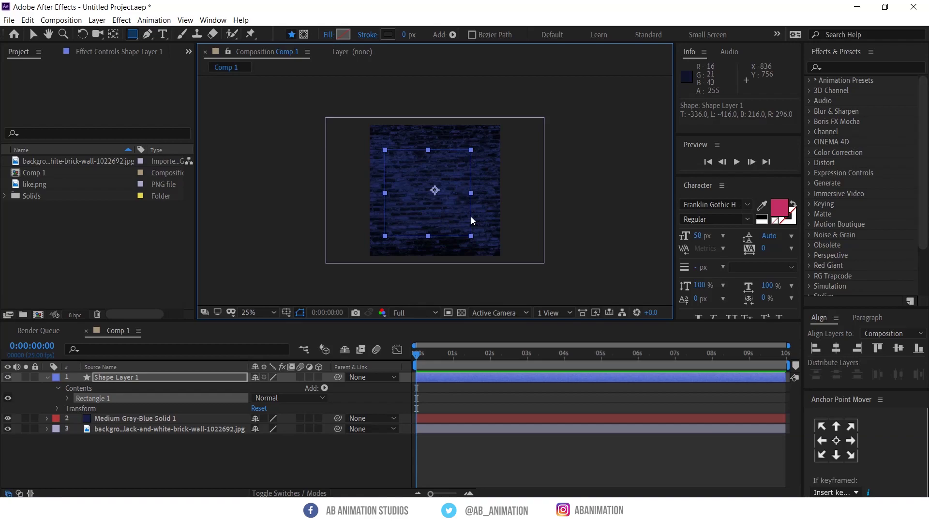
key("ctrl+alt+Home")
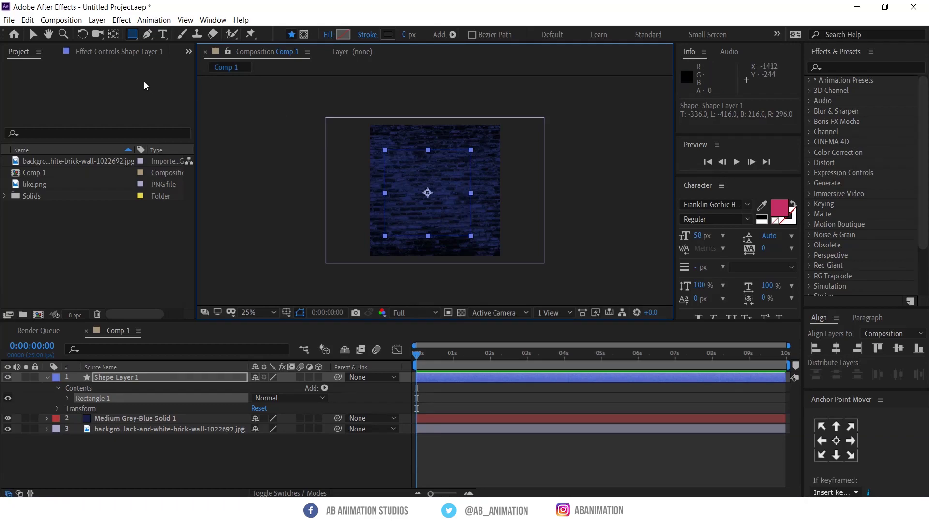
left_click(32, 34)
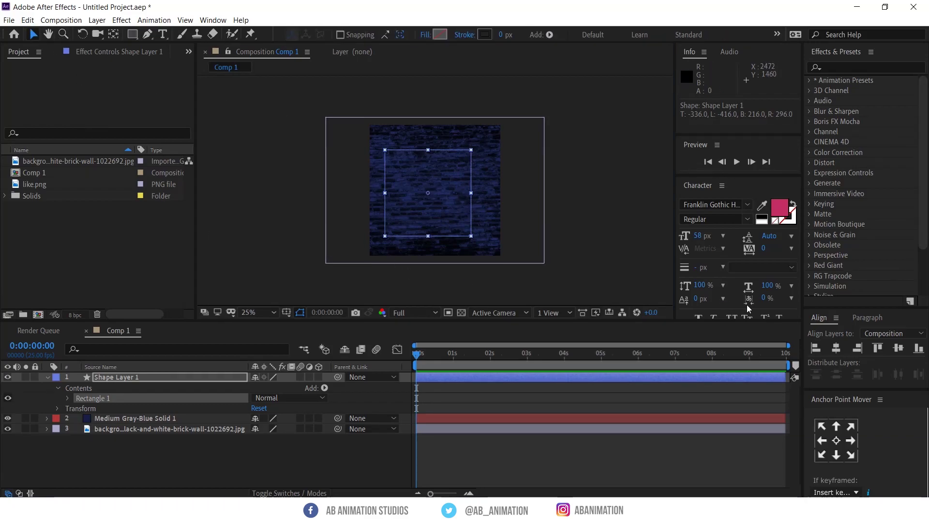
left_click(836, 348)
left_click(899, 347)
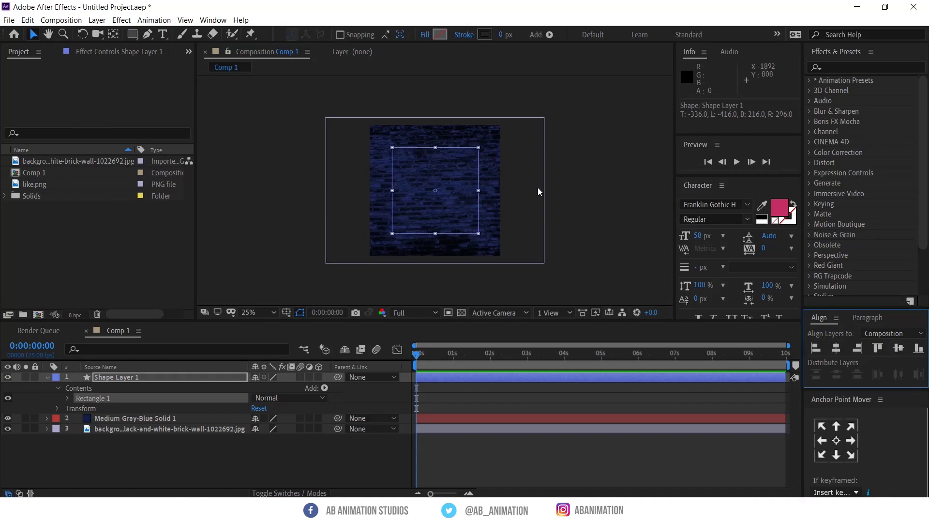
- Give the square shape a white stroke 11 px wide and collapse its layer properties
left_click(440, 375)
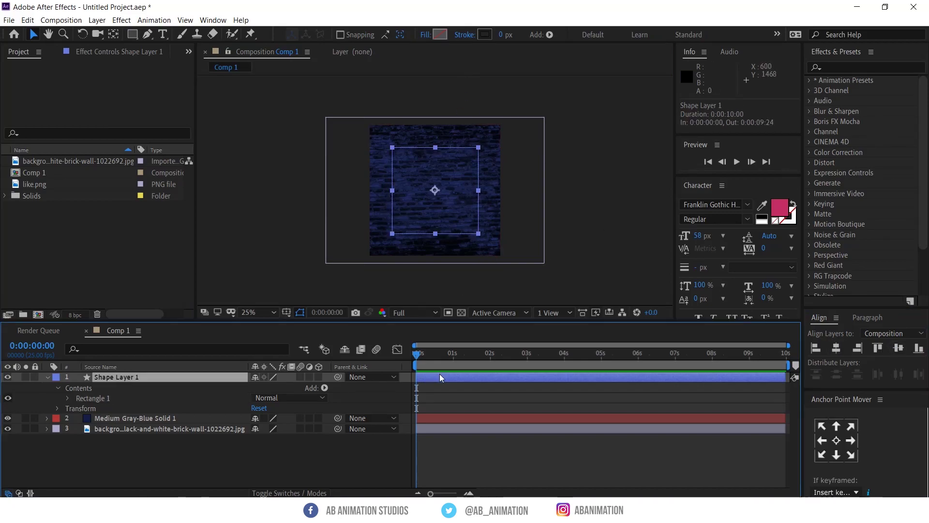
left_click(485, 35)
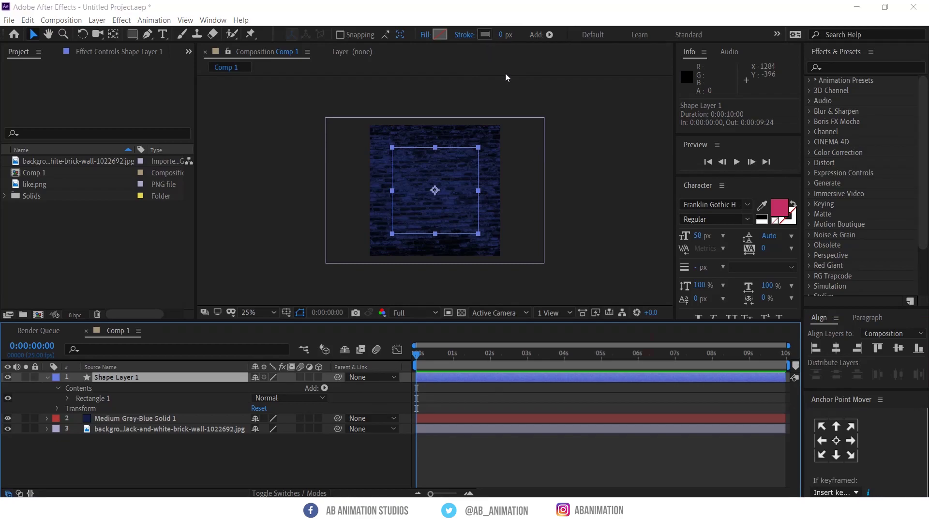
left_click(502, 271)
left_click(756, 272)
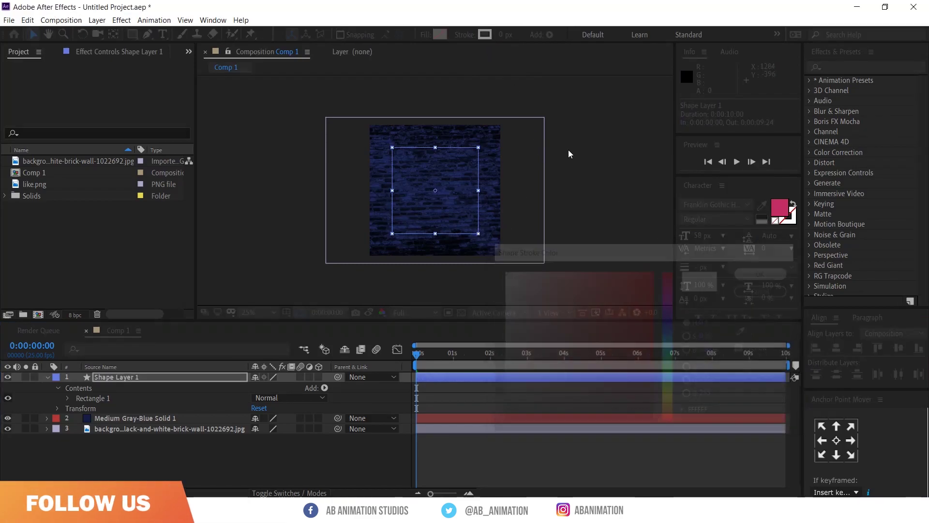
left_click_drag(501, 35, 510, 34)
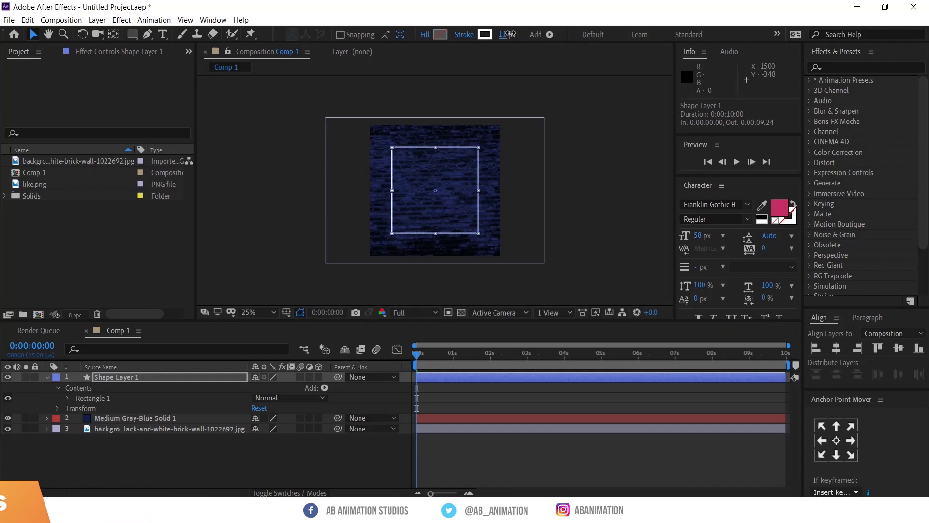
left_click(492, 393)
key("u")
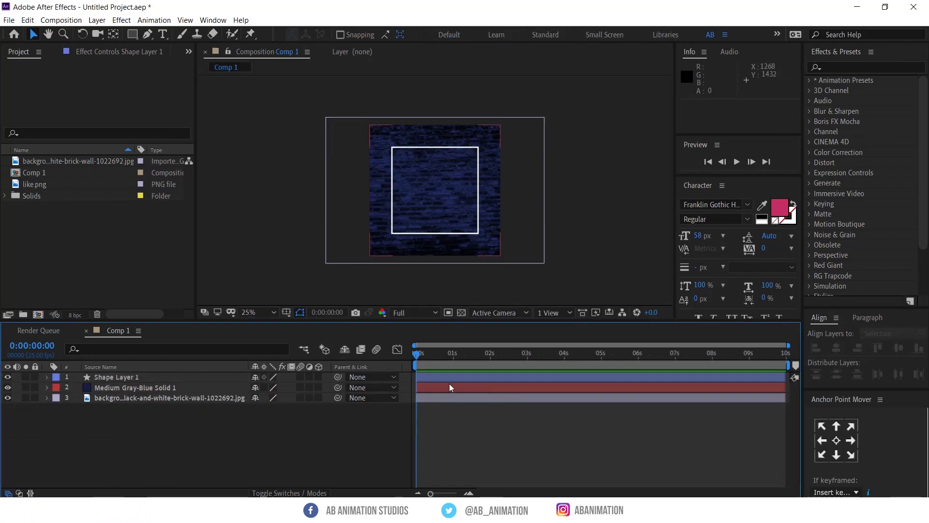
- Keyframe the square's Scale from 235% at the start to 135% at 0:00:00:05
left_click(450, 377)
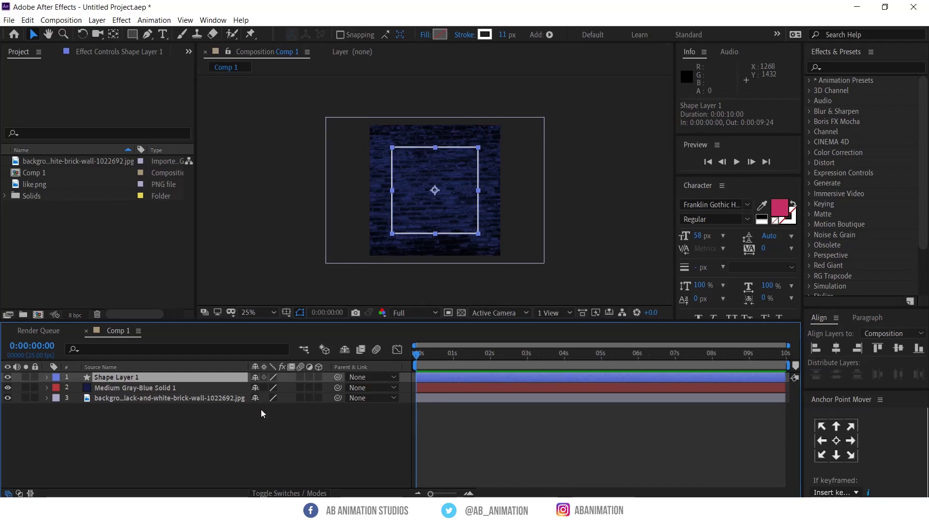
key("s")
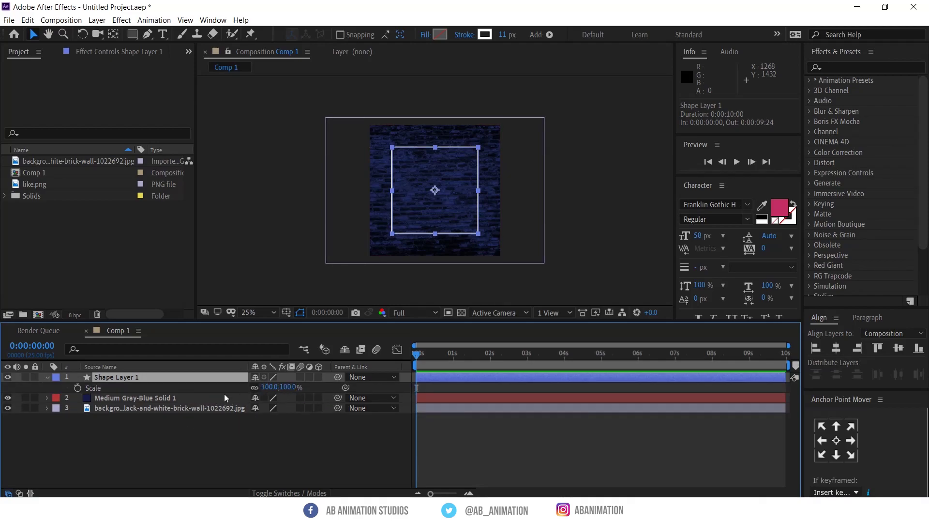
left_click(77, 388)
left_click_drag(278, 387, 345, 380)
left_click_drag(432, 353, 452, 353)
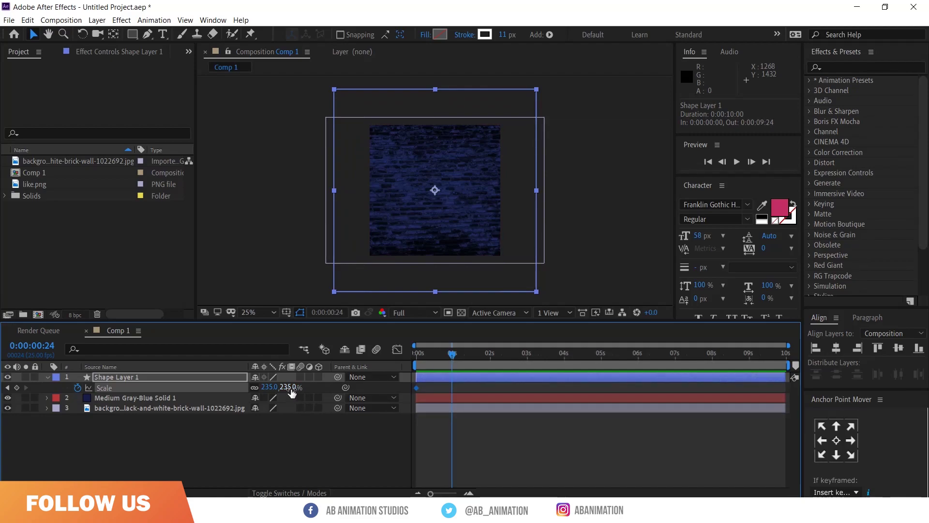
left_click_drag(291, 389, 258, 399)
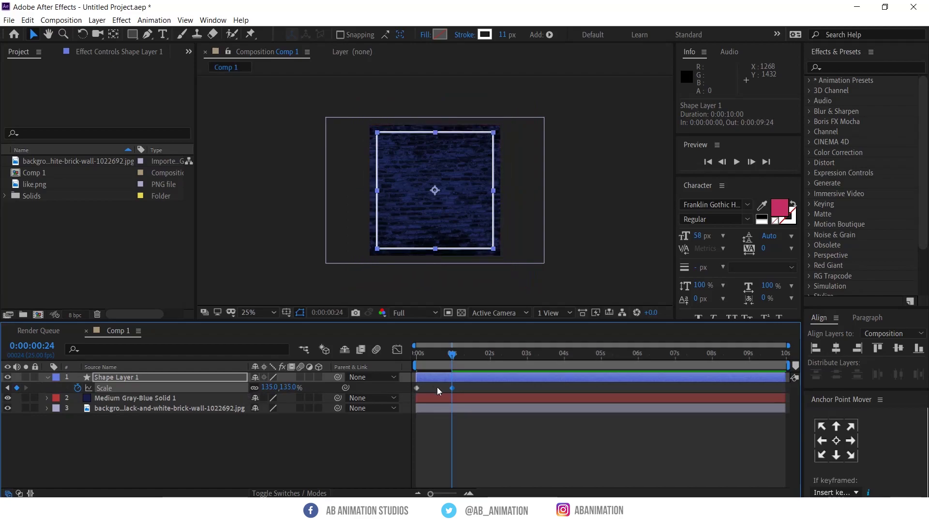
left_click_drag(453, 388, 424, 388)
- Add Scale keyframes of 111% at 0:00:00:10 and 76% at 0:00:00:14 to the square
left_click(431, 364)
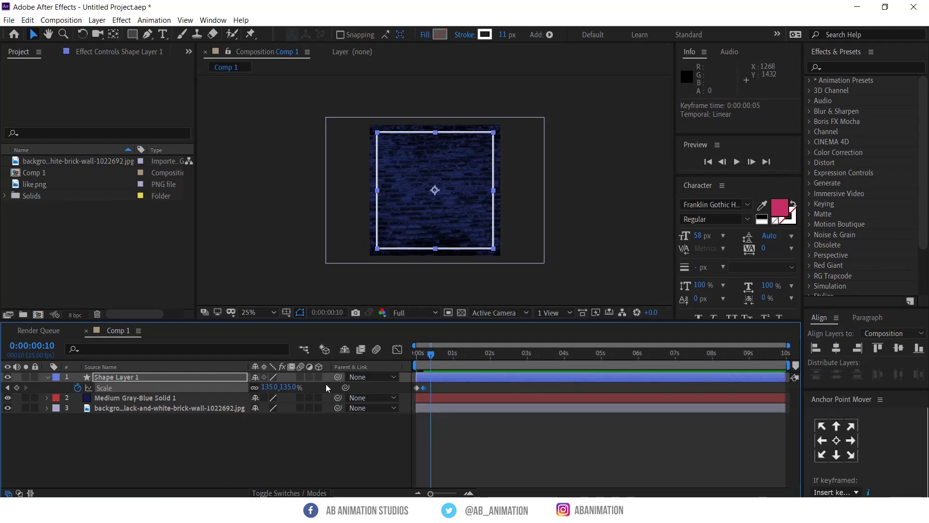
left_click_drag(290, 387, 276, 387)
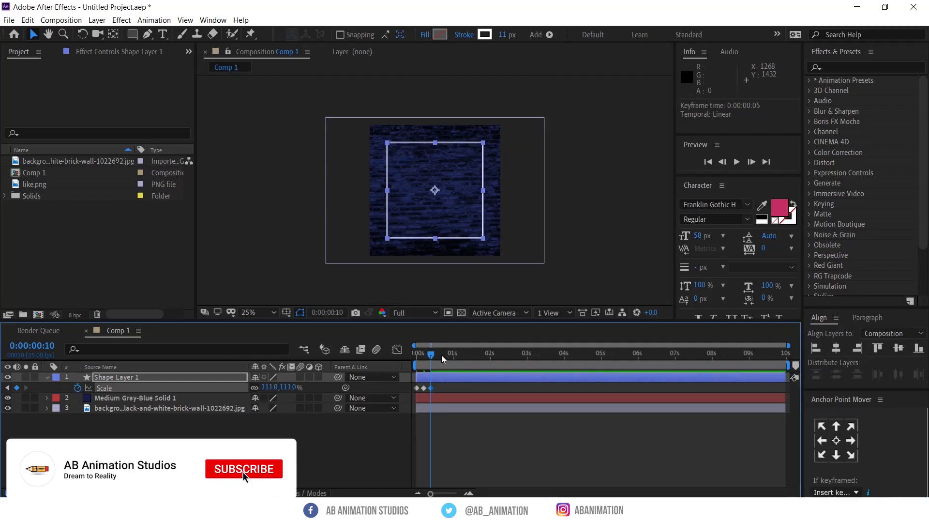
left_click_drag(433, 356, 437, 356)
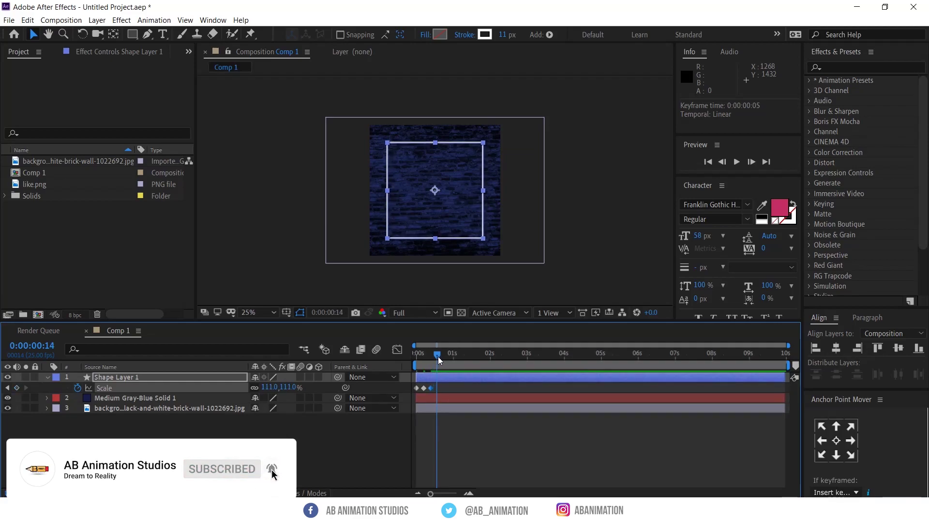
left_click_drag(286, 387, 270, 388)
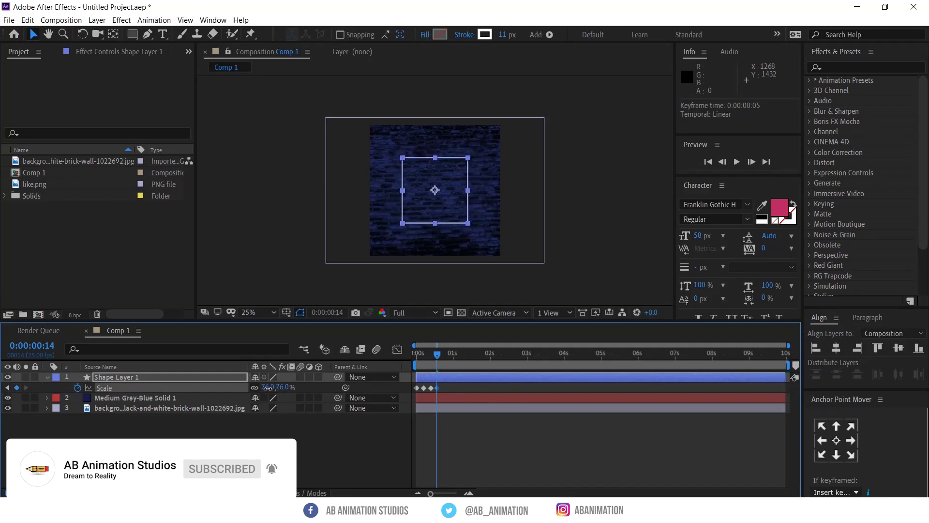
- Add Scale keyframes to the square of 48% around frame 19 and 26% at 0:00:00:24
left_click_drag(439, 354, 444, 354)
left_click_drag(286, 387, 272, 388)
left_click_drag(440, 356, 451, 356)
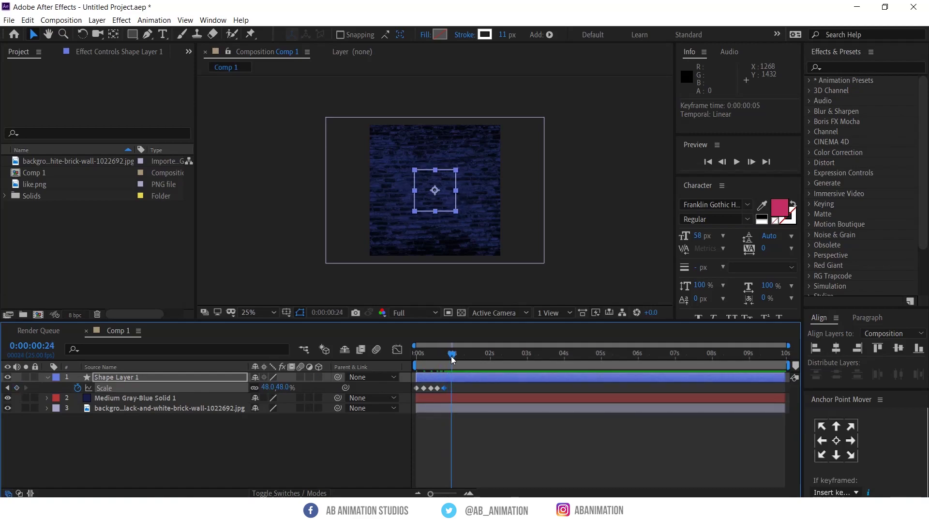
left_click_drag(279, 388, 265, 387)
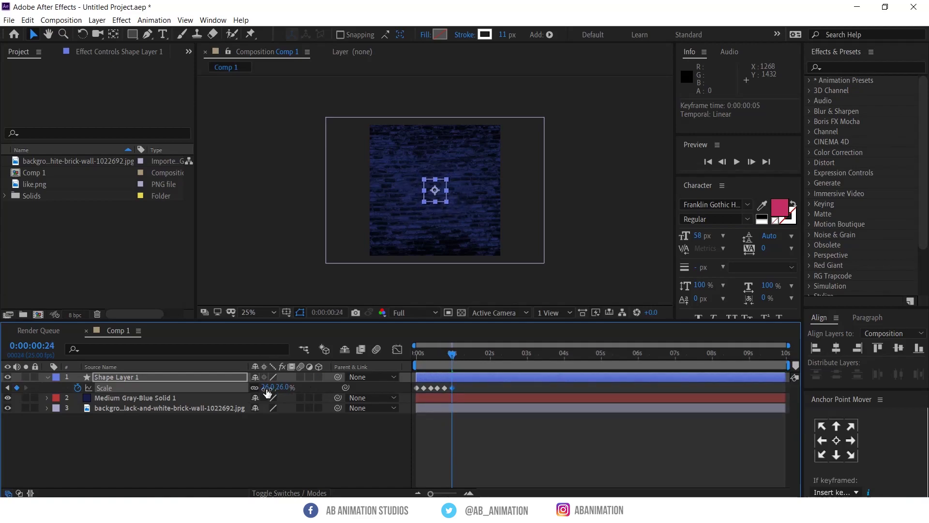
- Add a final 235% Scale keyframe just past one second and preview the square's animation
left_click(460, 359)
left_click(282, 388)
type("235")
key("Return")
key("space")
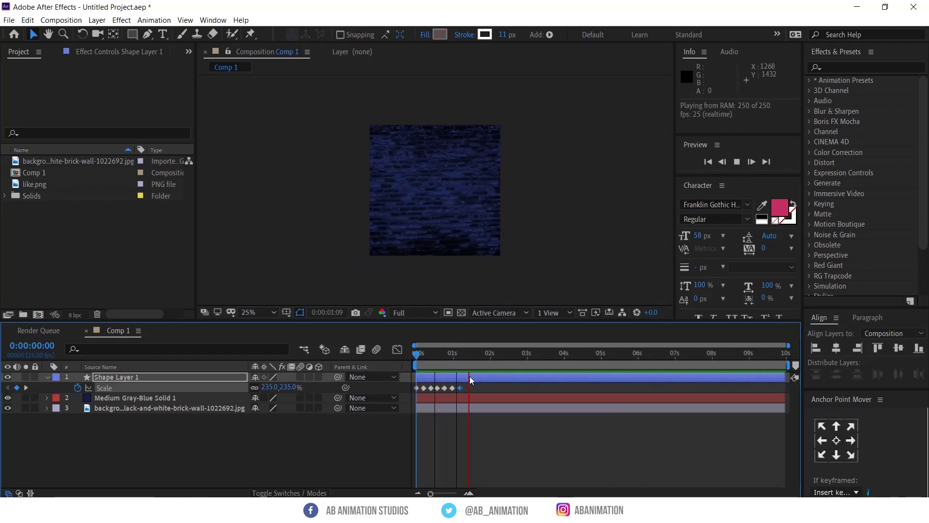
key("space")
key("space")
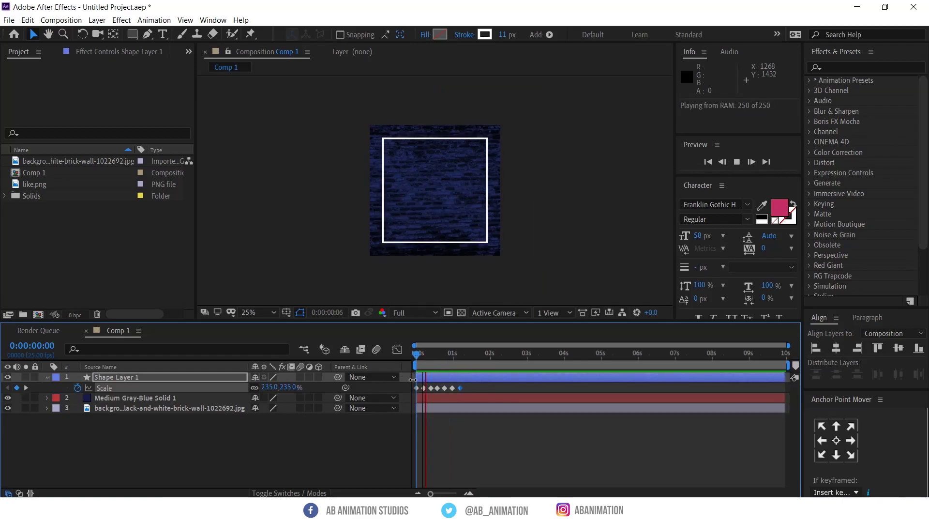
key("space")
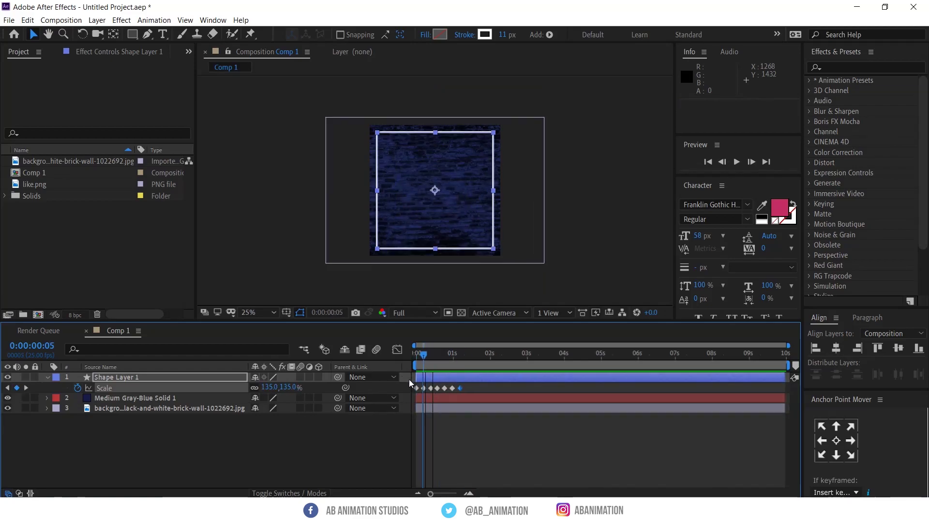
- Move the last Scale keyframe slightly earlier, then select all Scale keyframes and show them in the graph editor
key("equal")
key("equal")
key("equal")
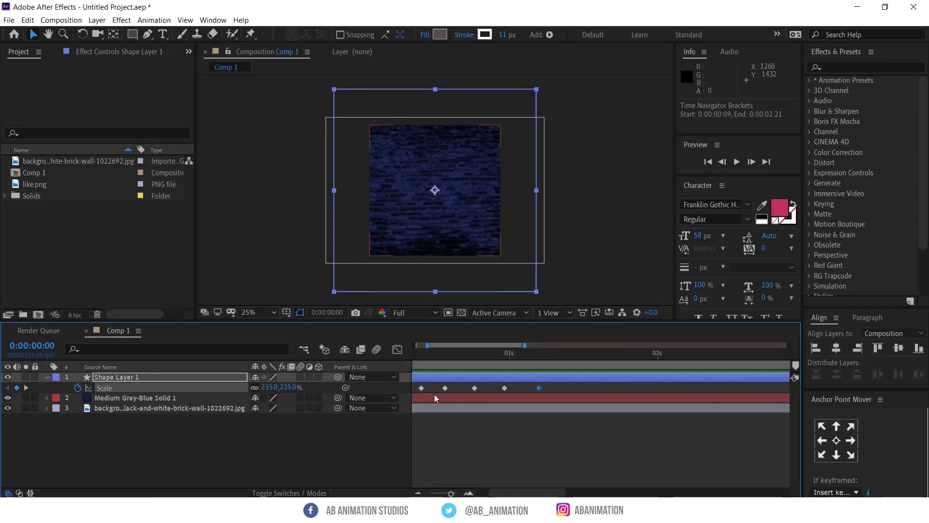
key("h")
key("v")
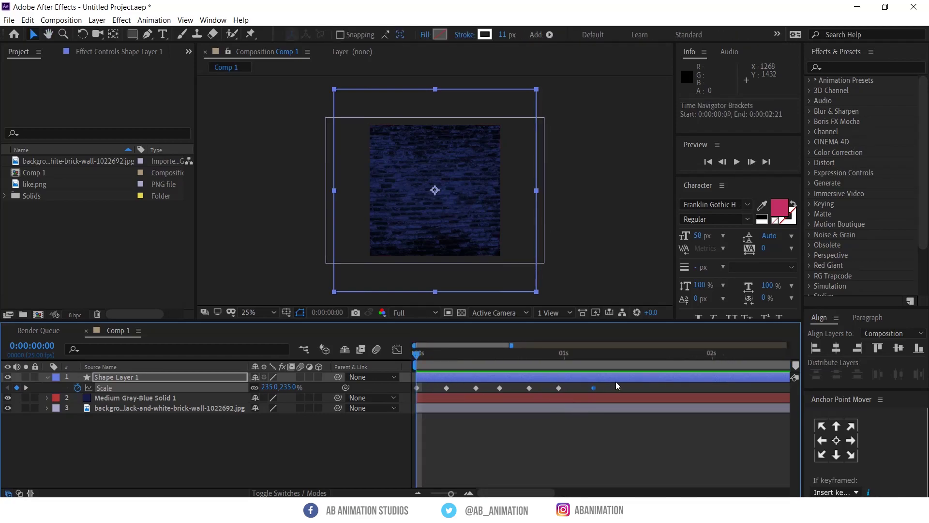
left_click_drag(594, 387, 379, 406)
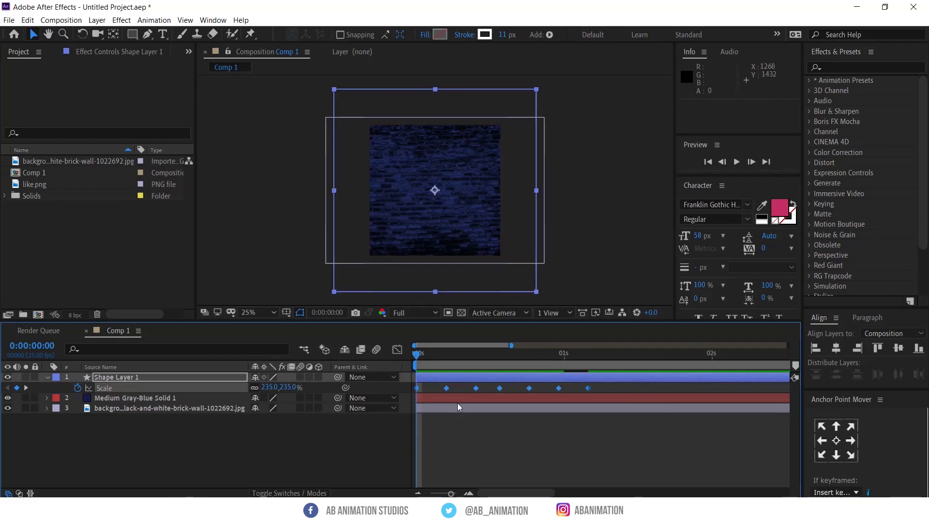
left_click(397, 349)
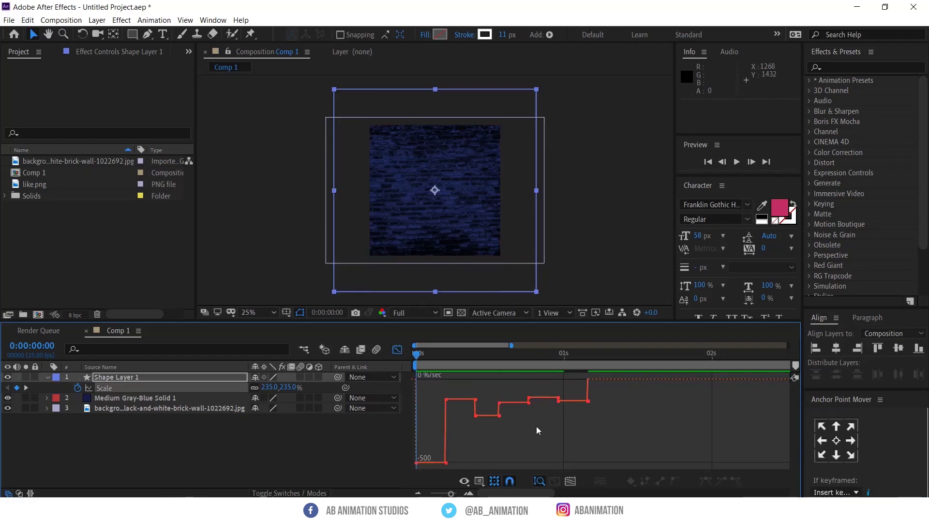
- Convert all of the square's Scale keyframes to Hold keyframes, leave the graph editor and preview the stepped animation
left_click_drag(656, 379, 392, 466)
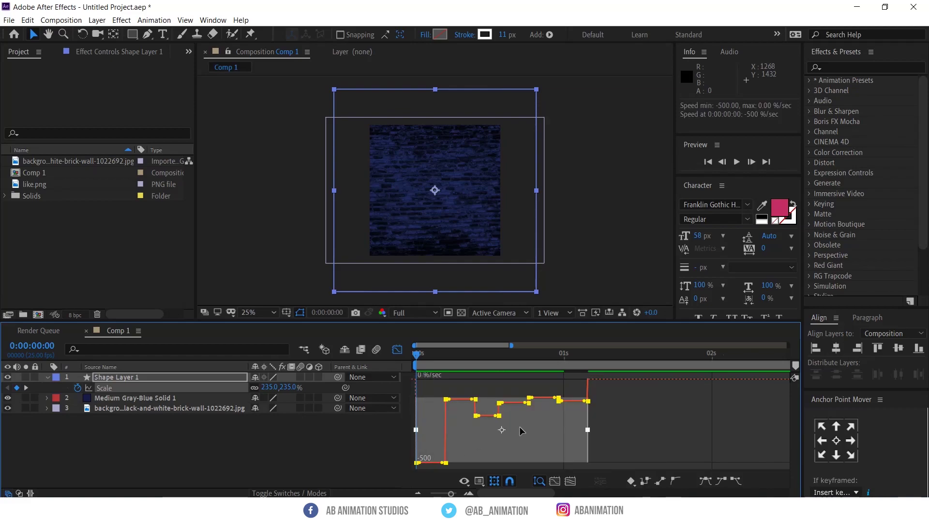
left_click(646, 481)
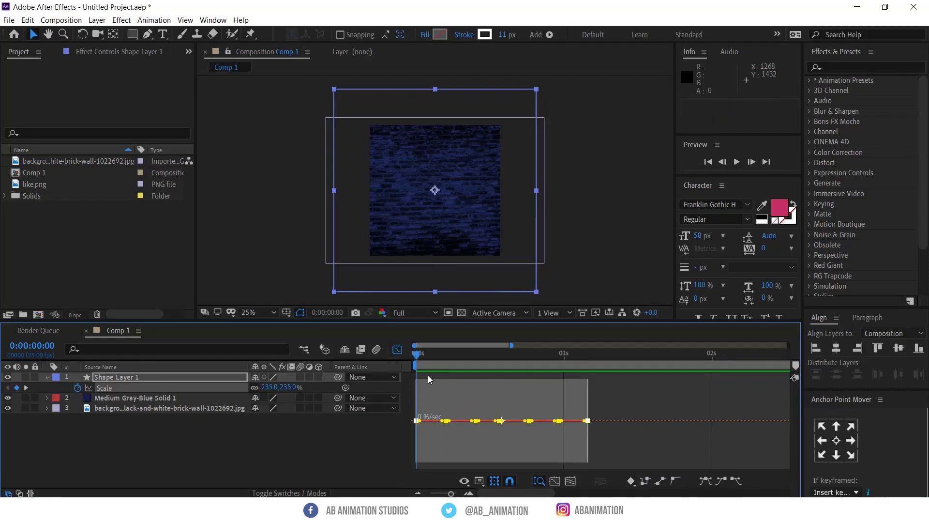
key("space")
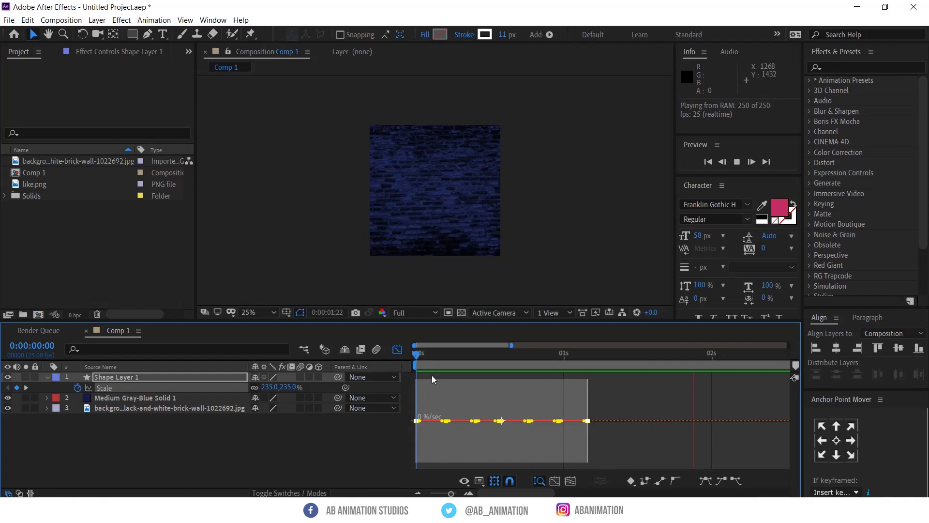
key("space")
left_click(397, 349)
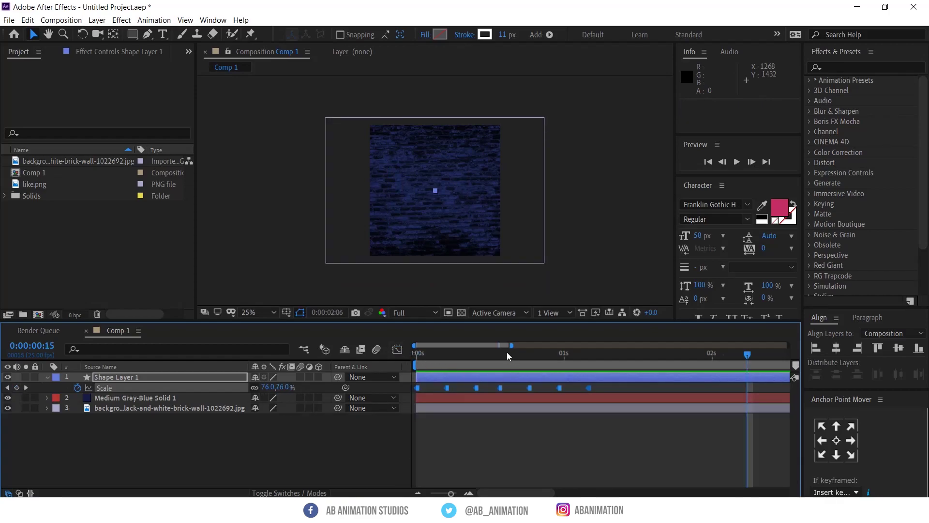
key("space")
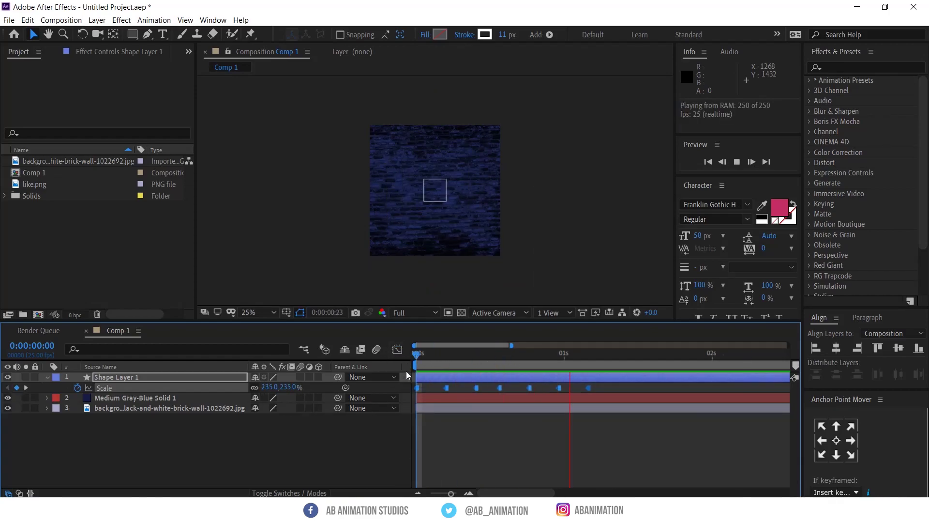
key("space")
- Set the square's stroke width to 20 px at 0:00:00:10 and preview the animation from the start
left_click_drag(498, 362, 478, 364)
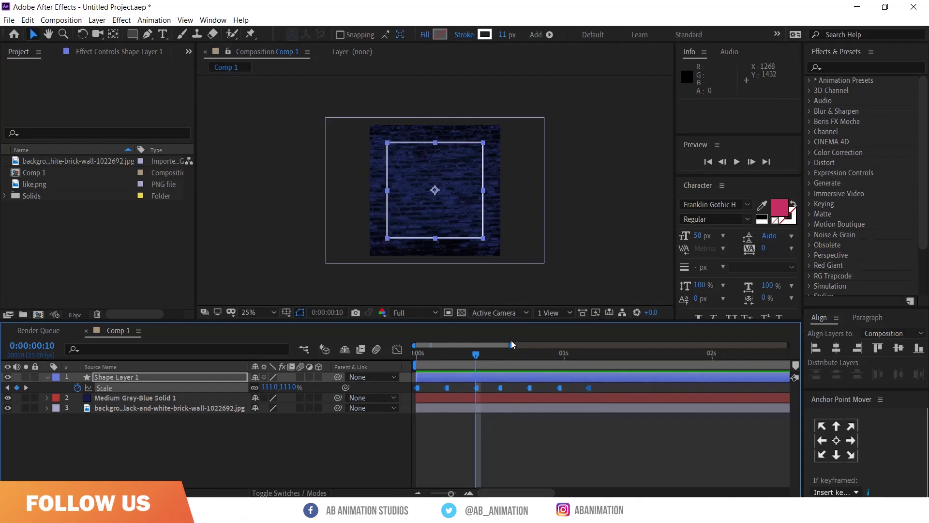
left_click_drag(503, 35, 506, 37)
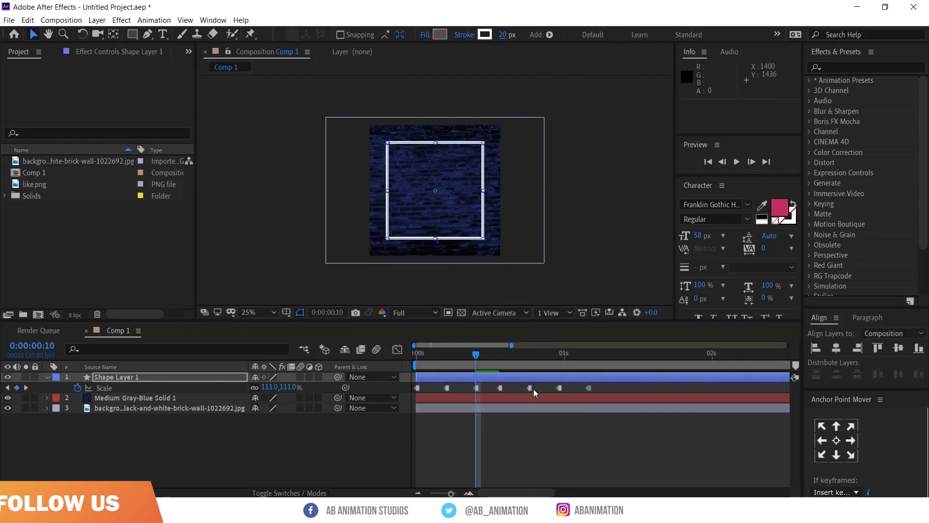
key("F2")
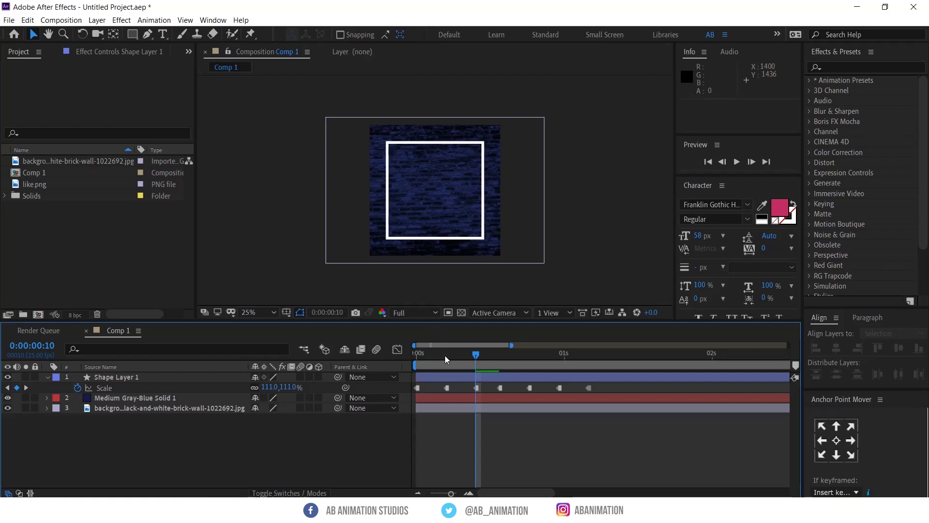
left_click(418, 354)
key("space")
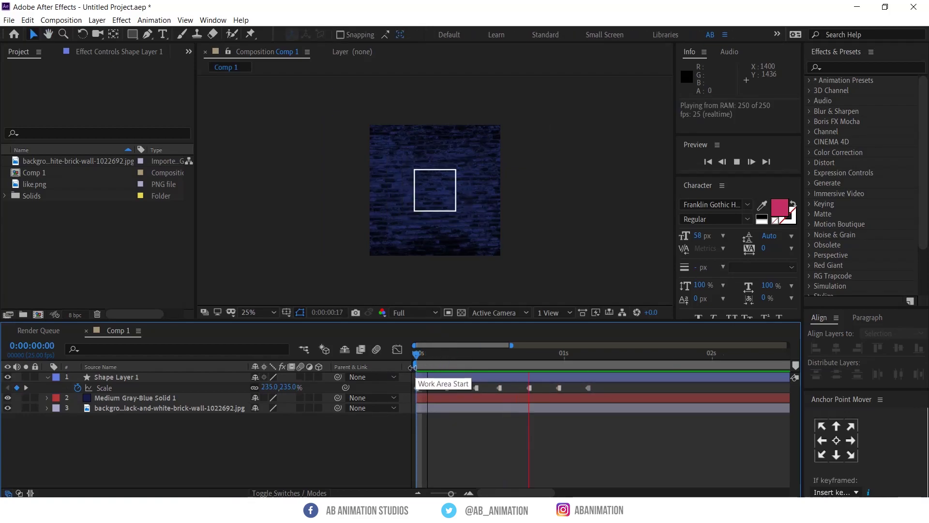
- Apply the Glow effect to Shape Layer 1 at 0:00:00:12, with Glow Threshold 62.7% and Glow Radius 45
left_click(486, 357)
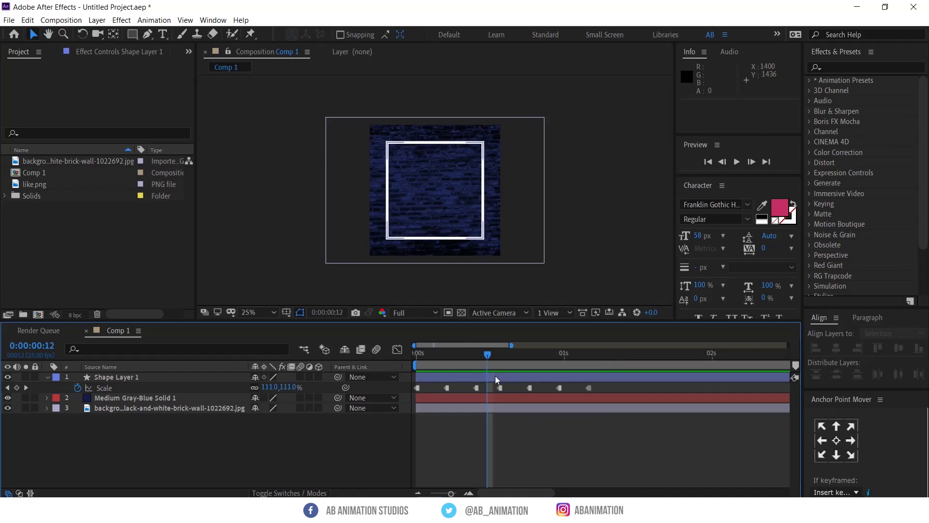
left_click(495, 376)
left_click(853, 68)
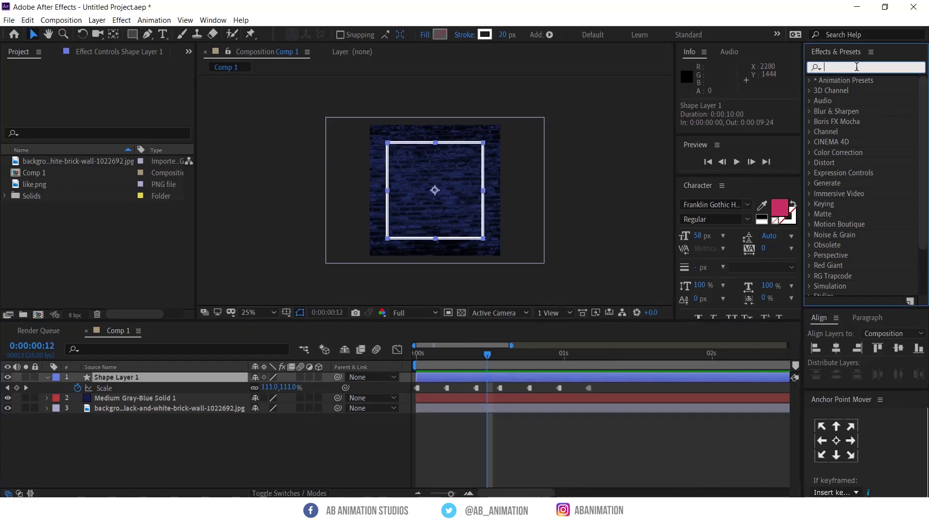
type("gloe")
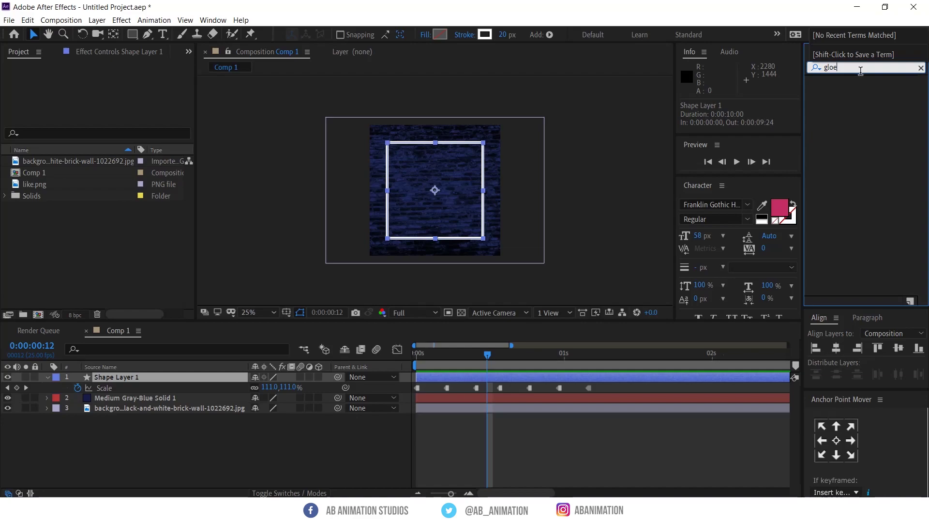
key("BackSpace")
left_click(856, 163)
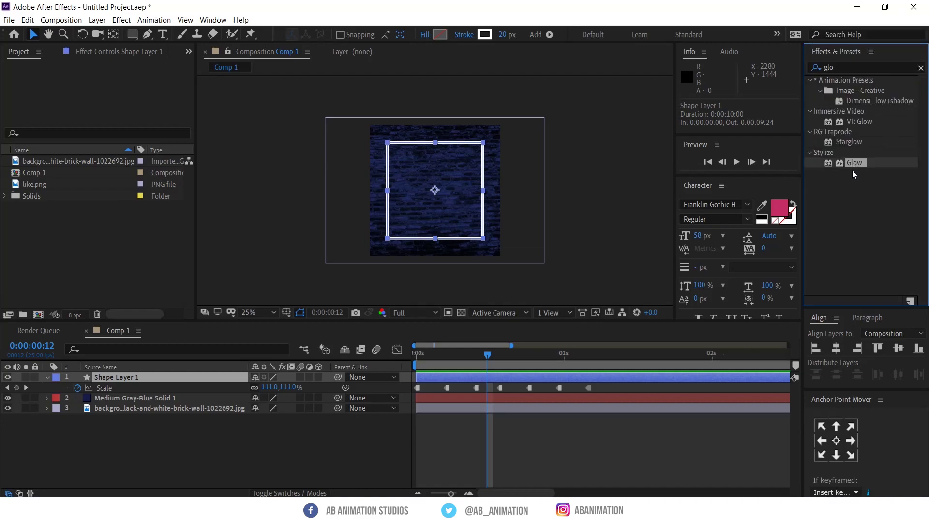
left_click_drag(858, 164, 579, 377)
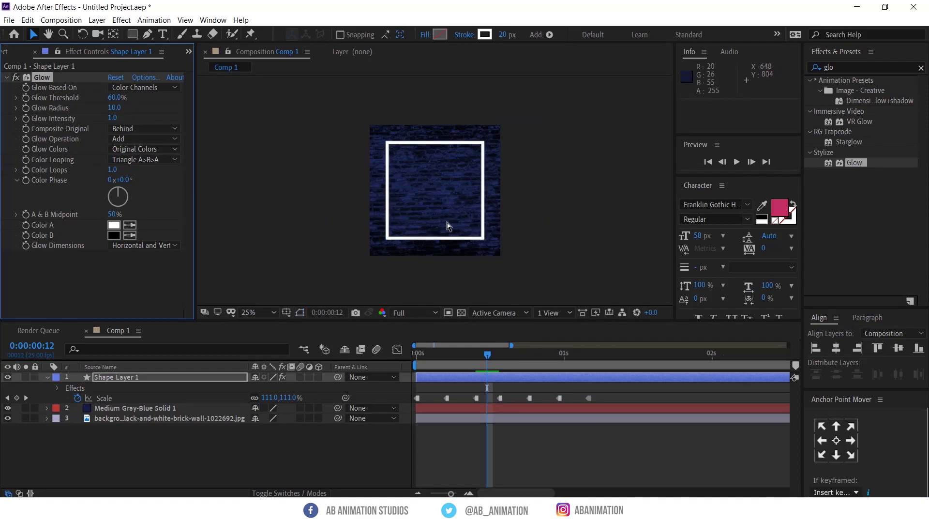
left_click_drag(115, 101, 138, 110)
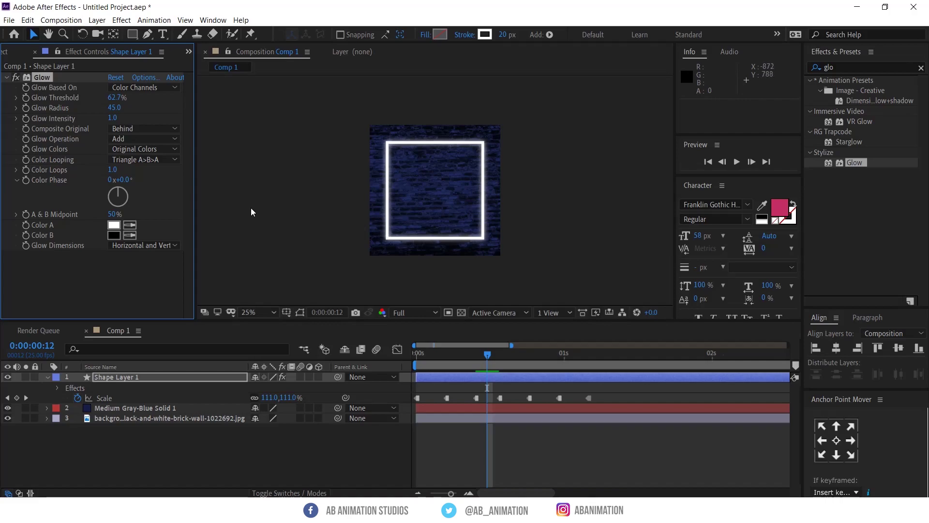
left_click(485, 35)
left_click_drag(580, 335, 614, 269)
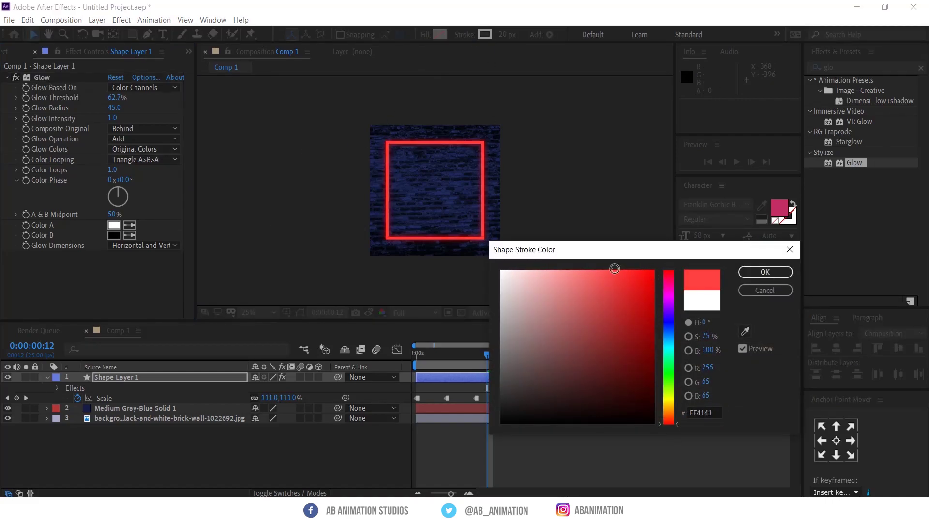
left_click(771, 287)
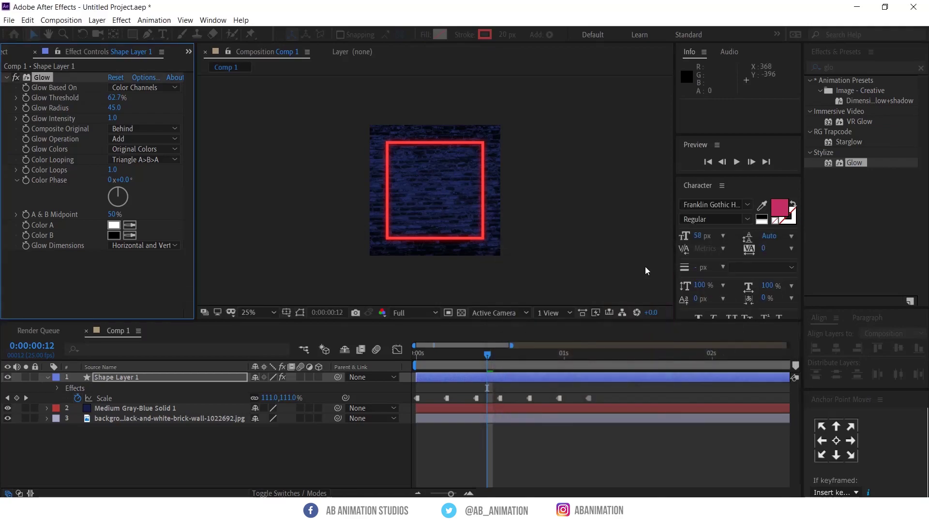
- Try A & B Colors for the glow with a magenta FF27CC Color B, and restore Original Colors
left_click(138, 148)
left_click(143, 173)
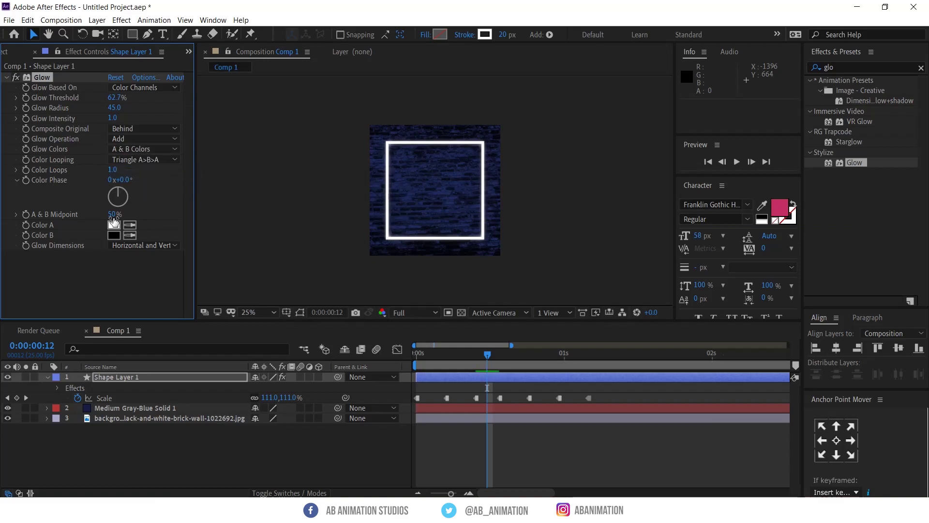
left_click(114, 235)
left_click_drag(612, 321, 630, 257)
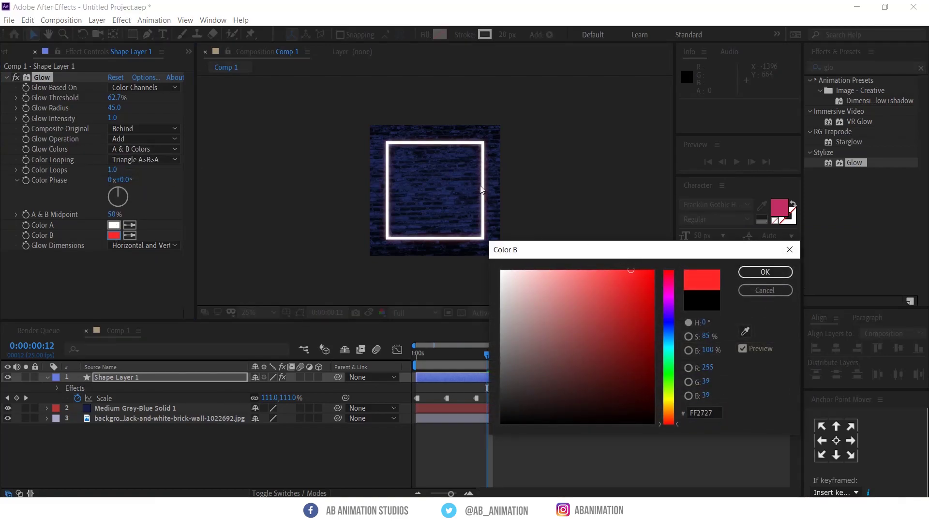
left_click_drag(663, 374, 683, 283)
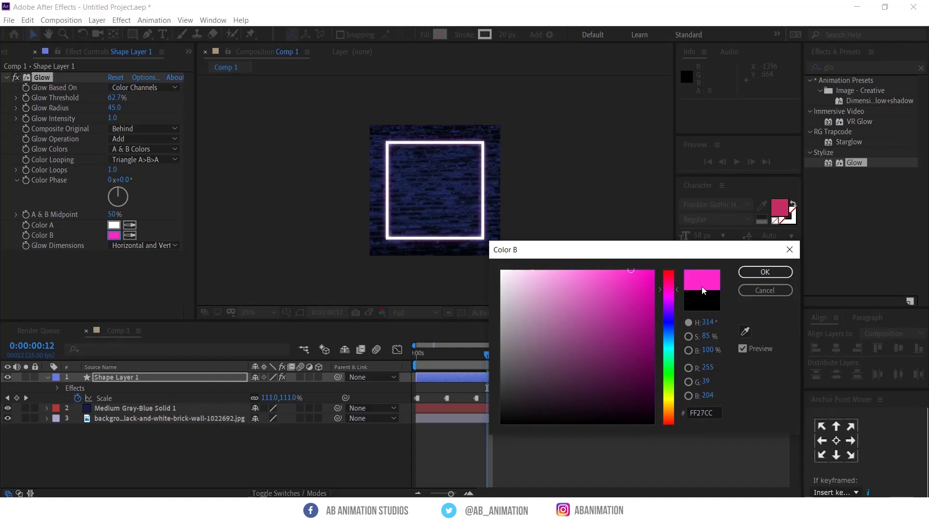
left_click(779, 287)
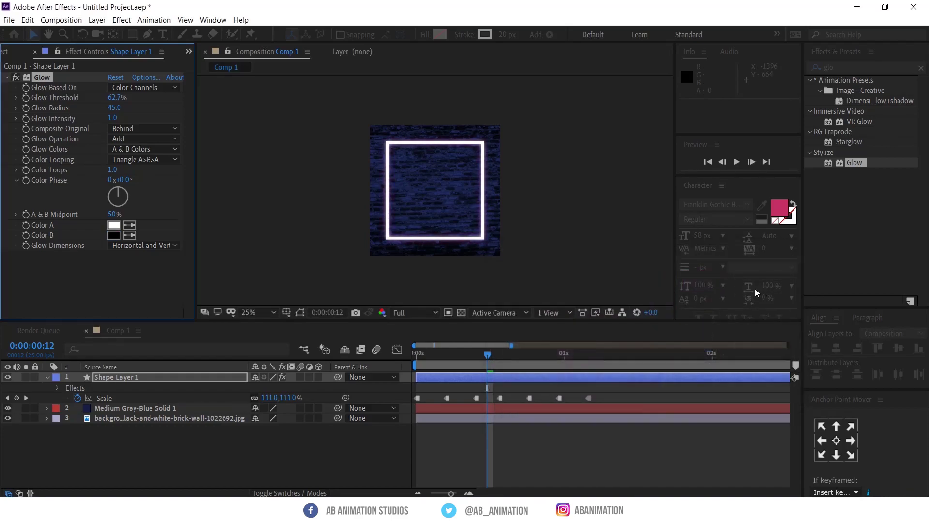
left_click(154, 147)
left_click(153, 160)
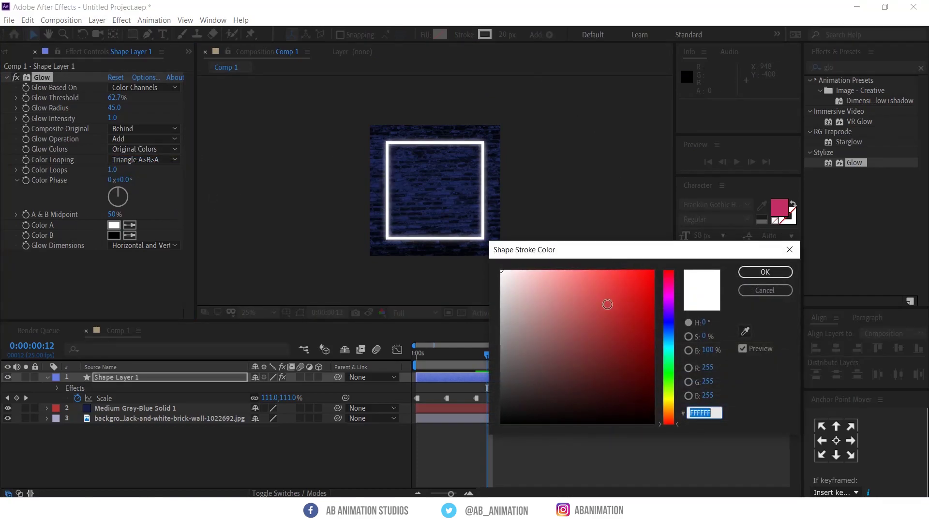
- Set the square's stroke color to bright green 52FF1F and preview the glowing animation
left_click_drag(608, 305, 636, 270)
left_click_drag(669, 318, 673, 377)
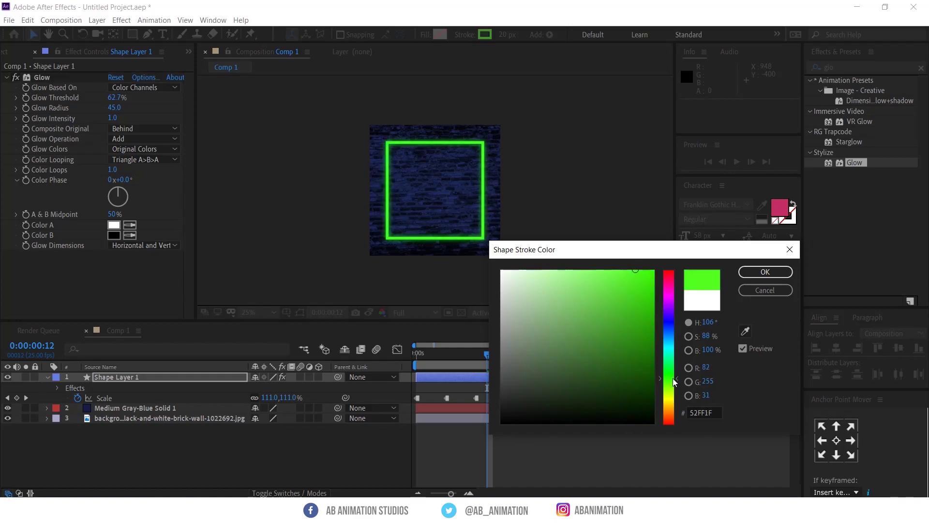
left_click(766, 271)
left_click(541, 455)
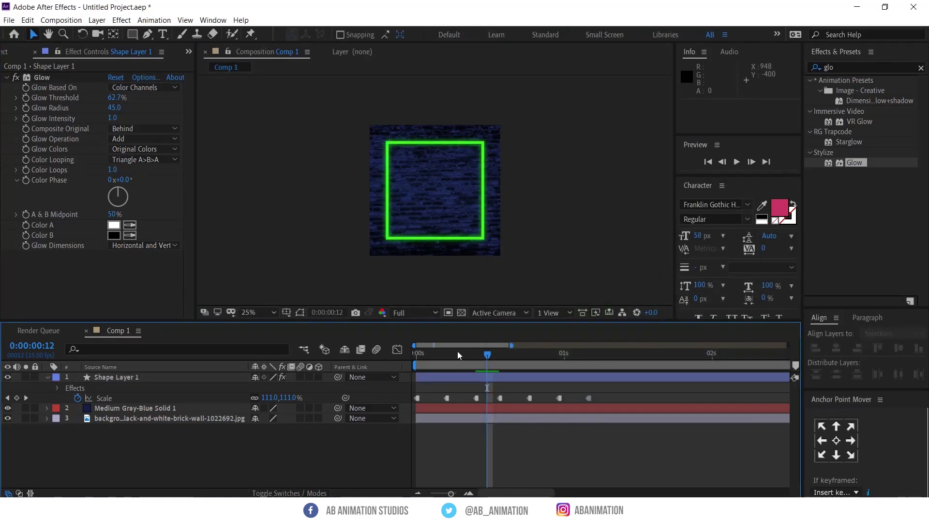
key("space")
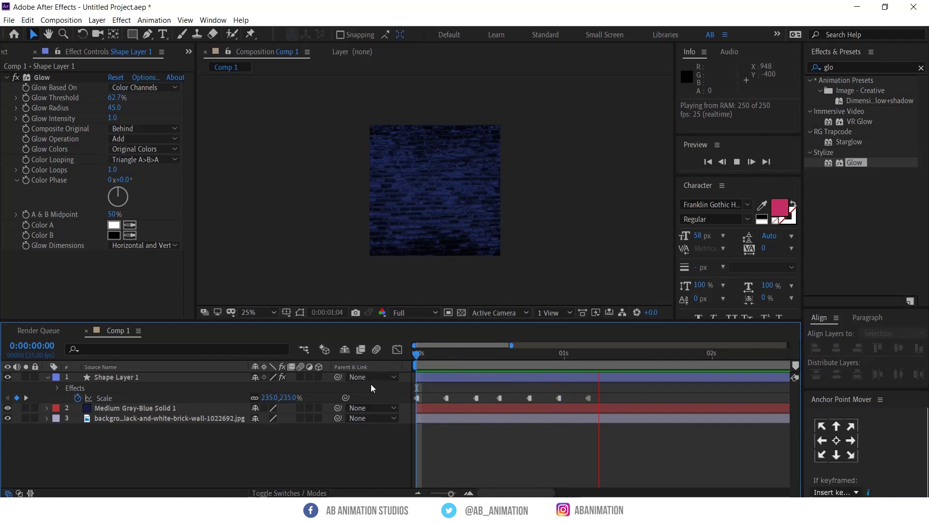
- Start Color keyframing on Shape Layer 1's Stroke 1 with a green keyframe at 0:00:00:00
left_click(423, 357)
left_click_drag(439, 367, 419, 381)
left_click(450, 378)
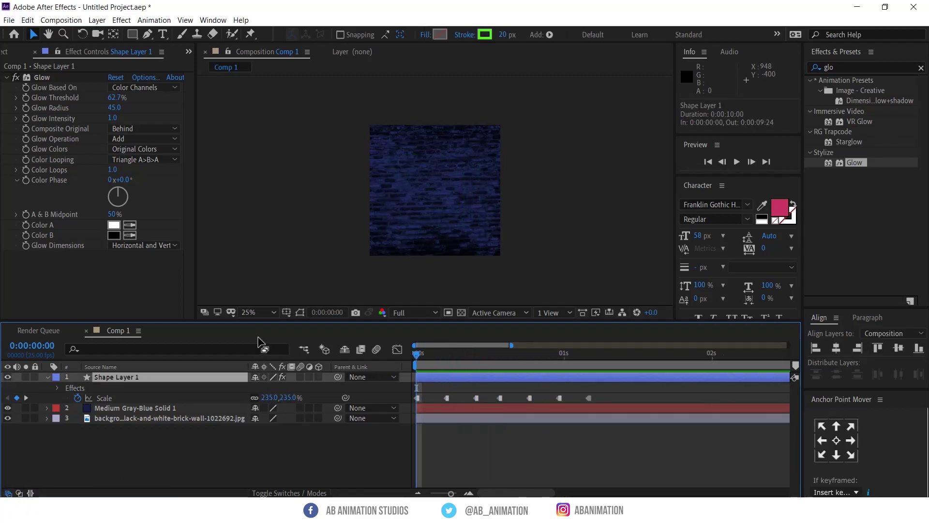
left_click(47, 376)
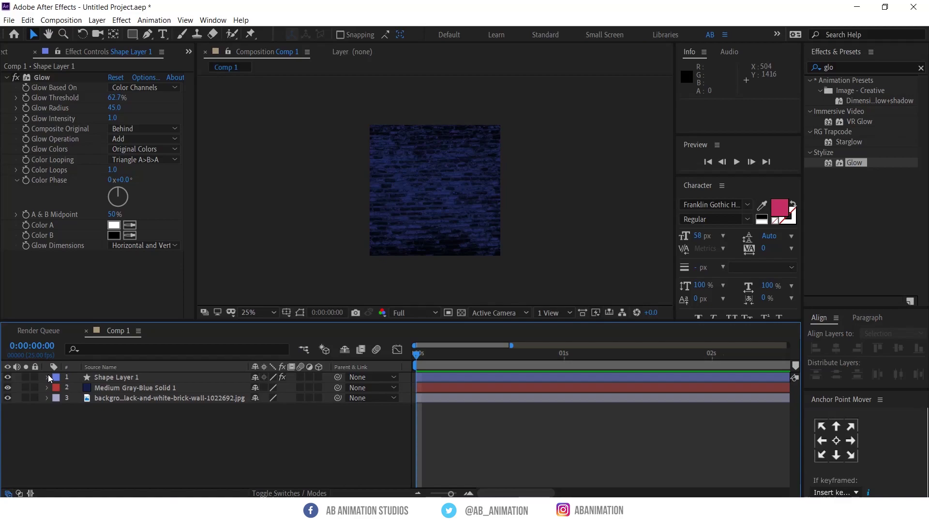
left_click(48, 376)
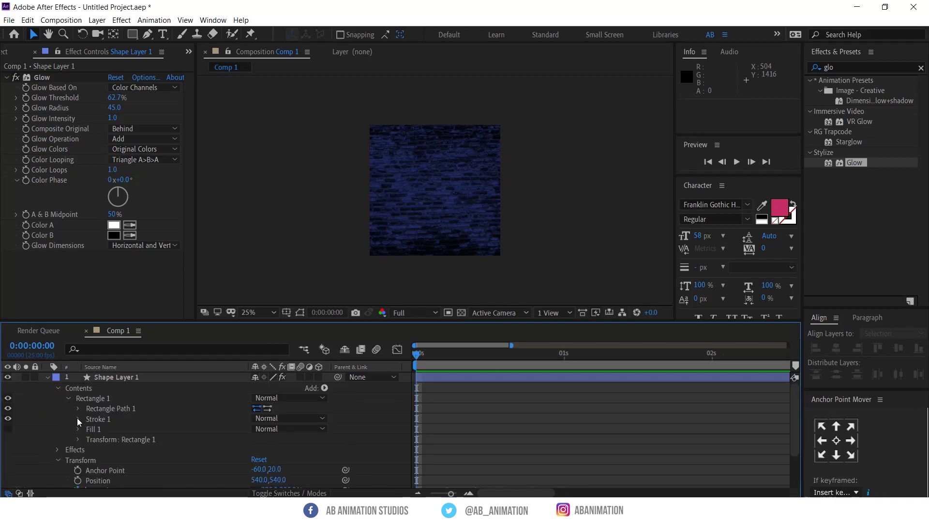
left_click(92, 419)
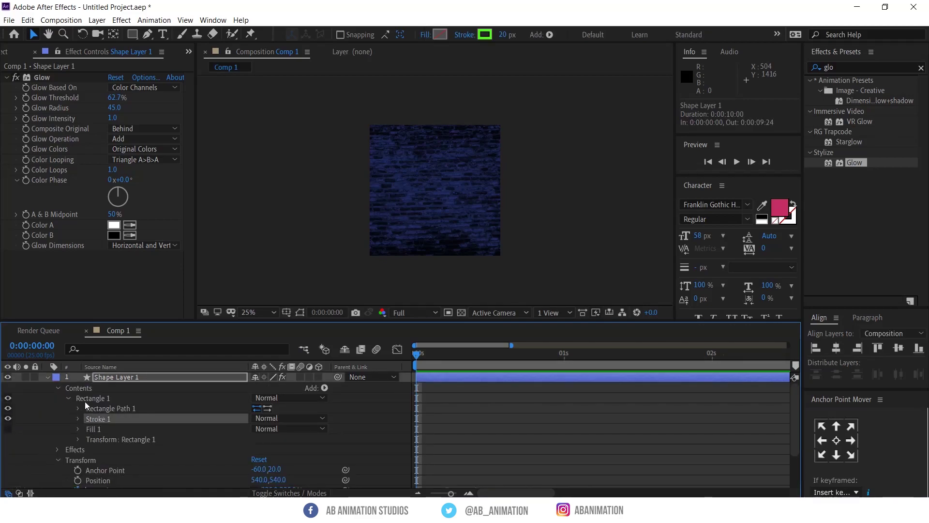
left_click(58, 388)
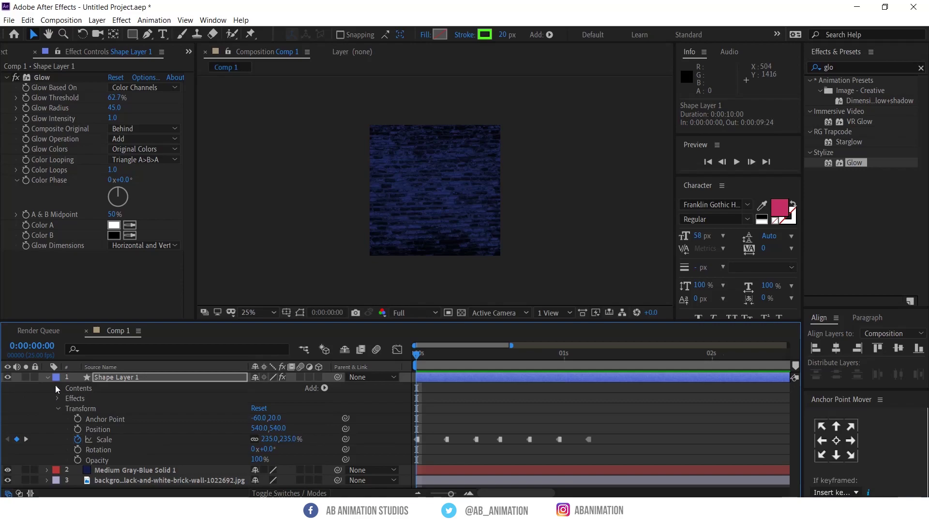
left_click(56, 387)
scroll(113, 437, "down", 1)
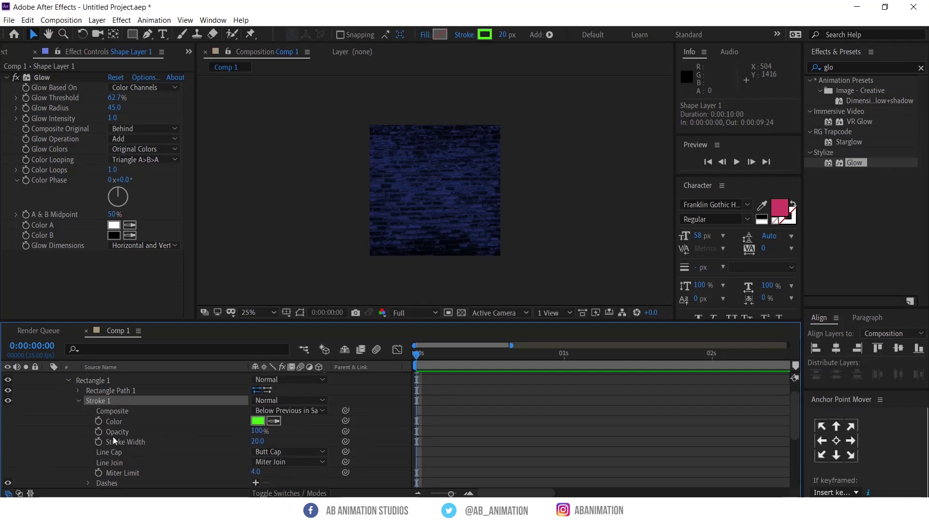
scroll(135, 439, "down", 4)
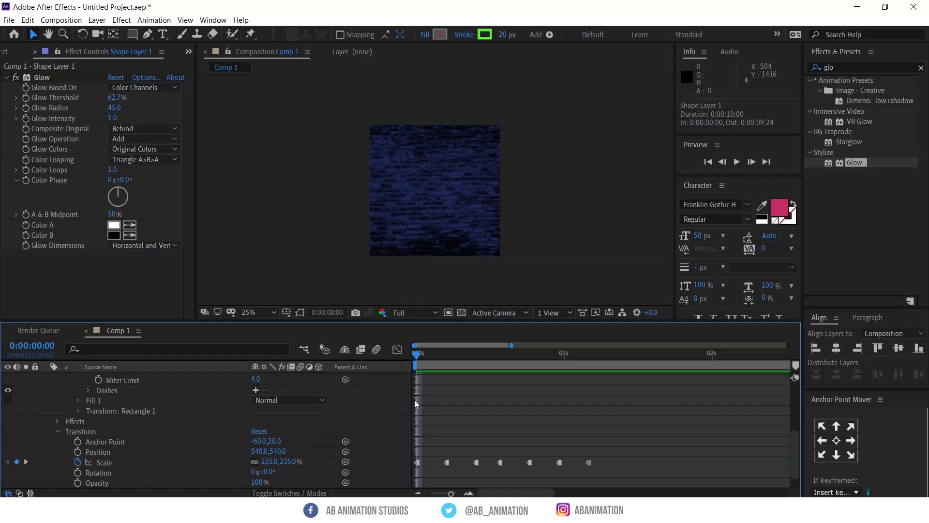
scroll(185, 419, "up", 2)
scroll(185, 419, "up", 2)
left_click(100, 389)
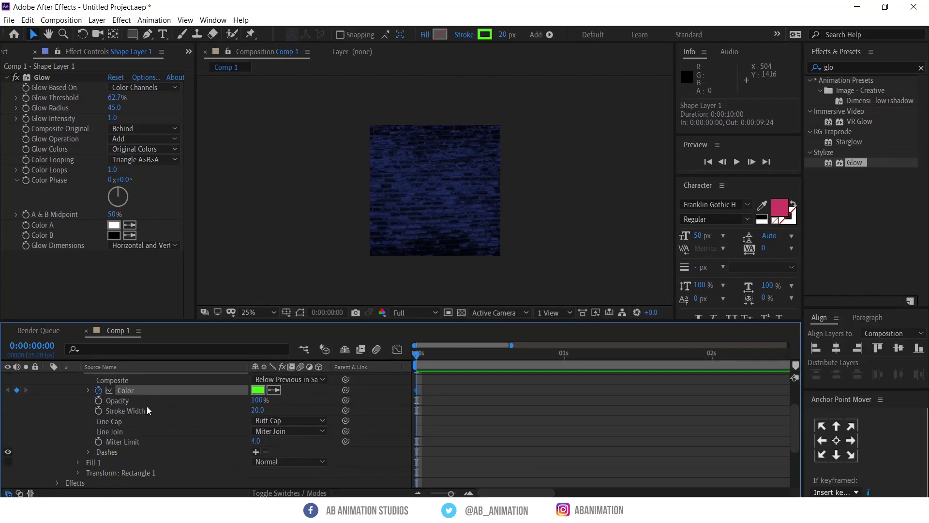
- Show only the keyframed properties of Shape Layer 1 in the timeline
scroll(152, 430, "up", 3)
left_click(150, 379)
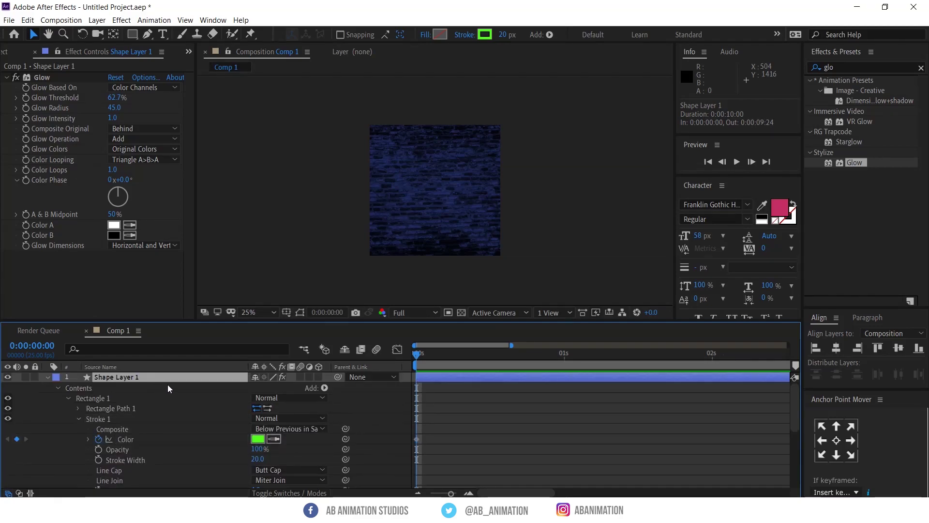
key("u")
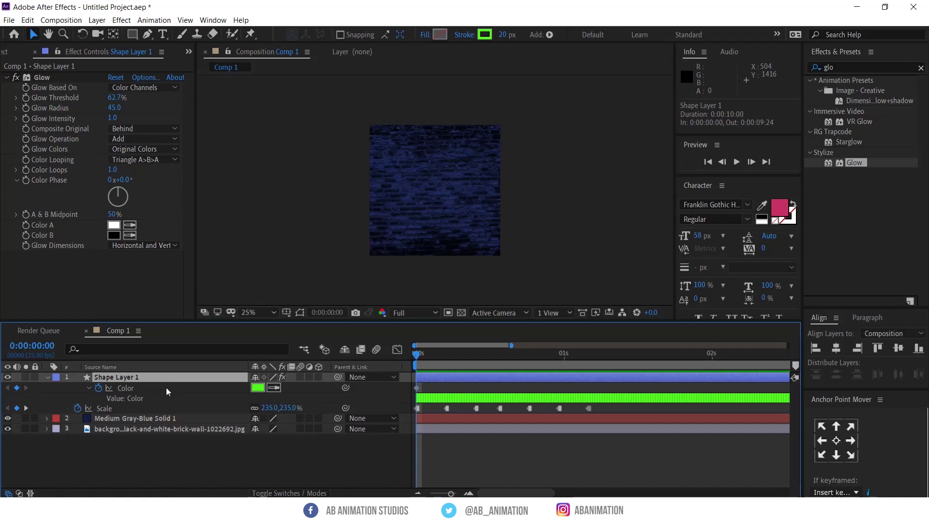
- Keyframe the square's stroke Color red at 0:00:00:05, orange at 0:00:00:10 and magenta FF1FE7 at 0:00:00:14
left_click(444, 354)
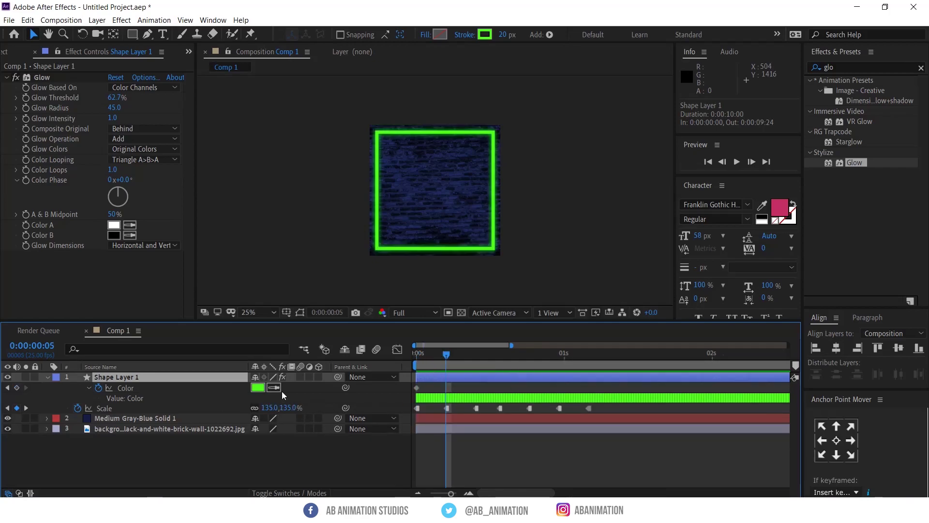
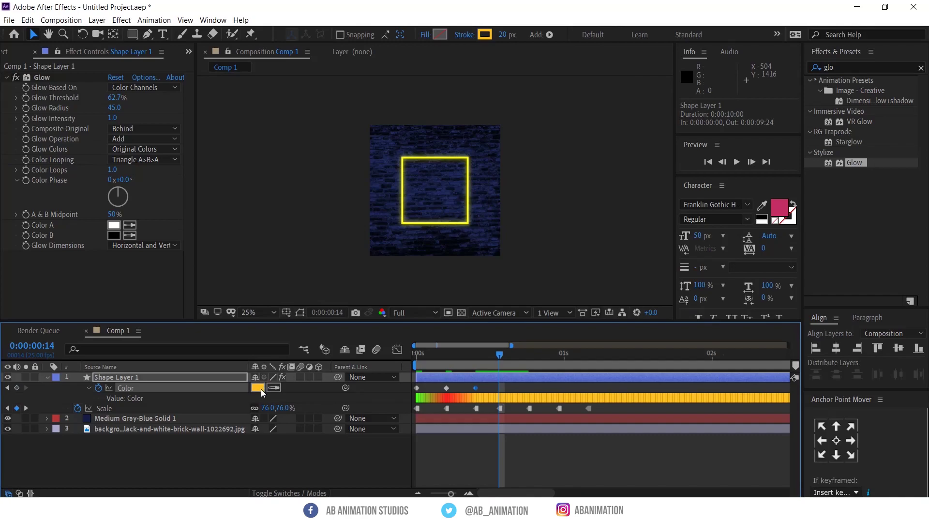
left_click_drag(663, 338, 669, 292)
key("Return")
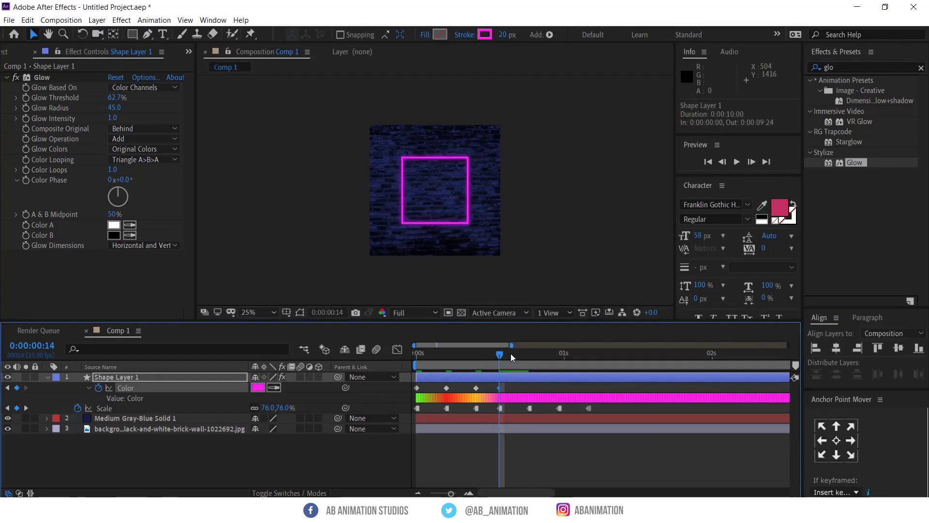
- Keyframe the square's stroke Color as white FFFFFF at 0:00:00:19
left_click_drag(510, 353, 524, 356)
left_click(254, 390)
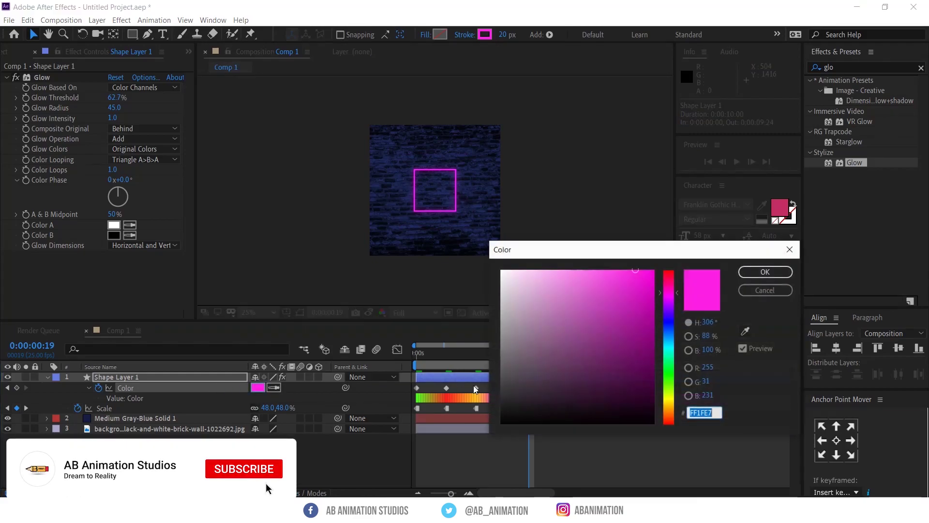
left_click(501, 271)
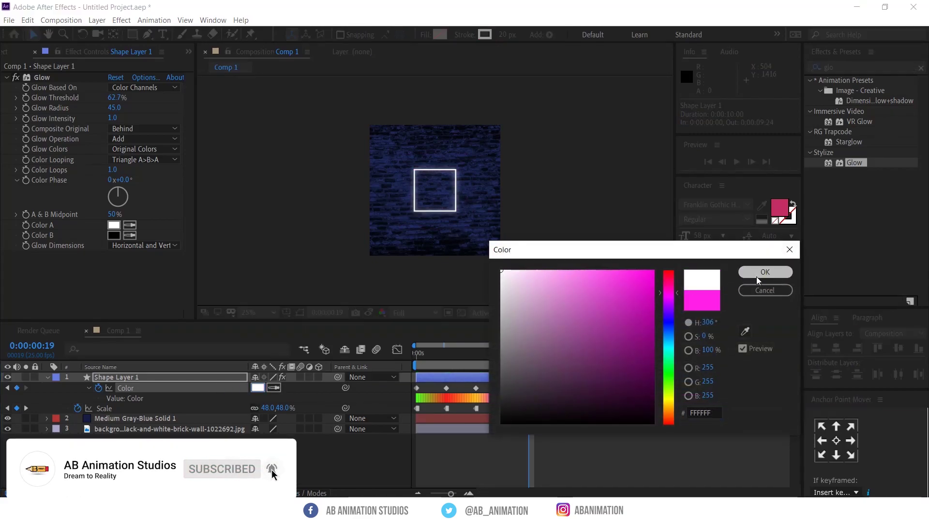
left_click(757, 276)
- Keyframe the square's stroke Color as bright green 60FF00 at 0:00:00:24
left_click_drag(552, 352, 559, 353)
left_click(256, 388)
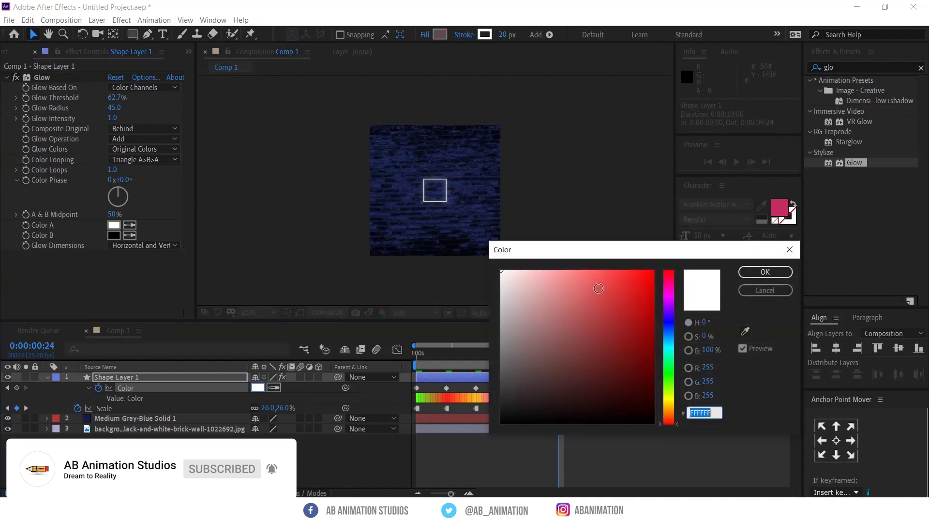
left_click(666, 381)
left_click(654, 270)
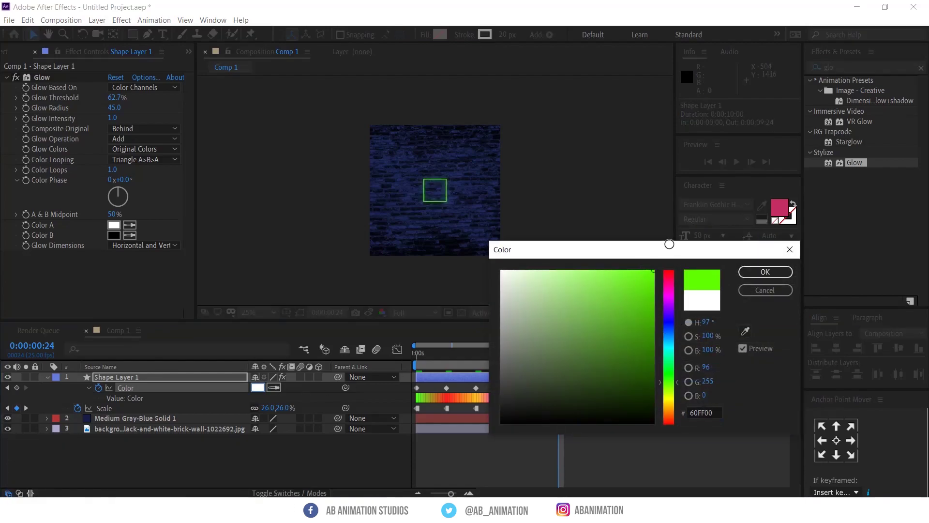
left_click(760, 272)
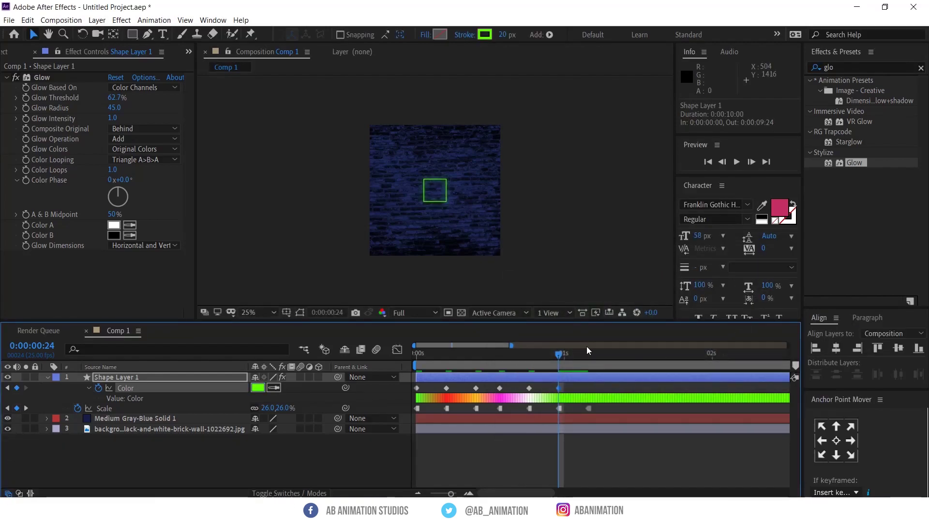
- Preview the keyframed stroke color animation from the start of the composition
left_click(588, 355)
key("Home")
key("space")
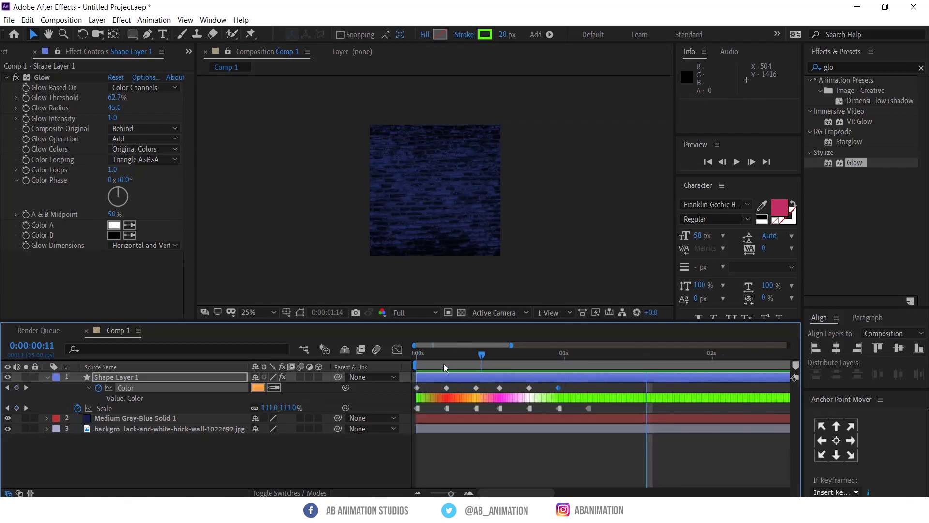
key("space")
key("Home")
key("space")
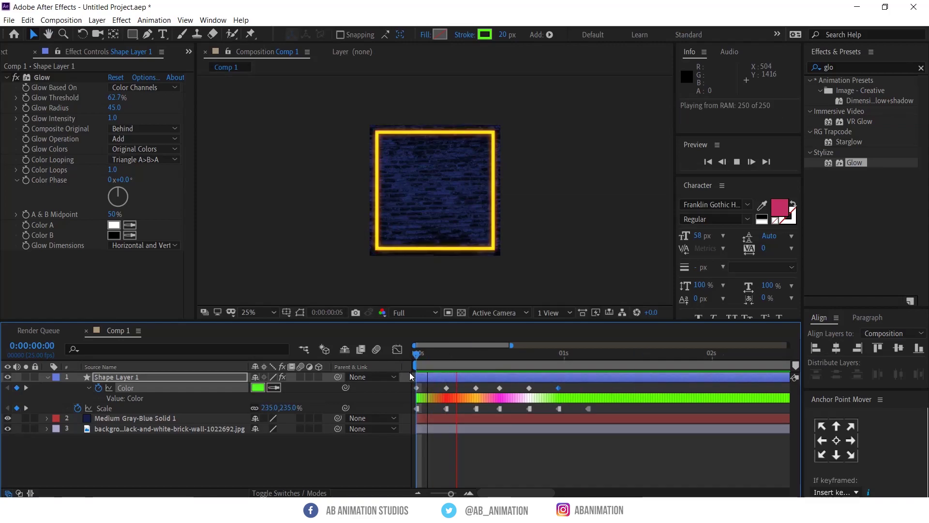
- Stop the preview and undo all the stroke Color keyframes, including the keyframing itself
key("space")
key("ctrl+z")
key("ctrl+z")
key("ctrl+z")
key("ctrl+z")
key("ctrl+z")
key("ctrl+z")
key("ctrl+z")
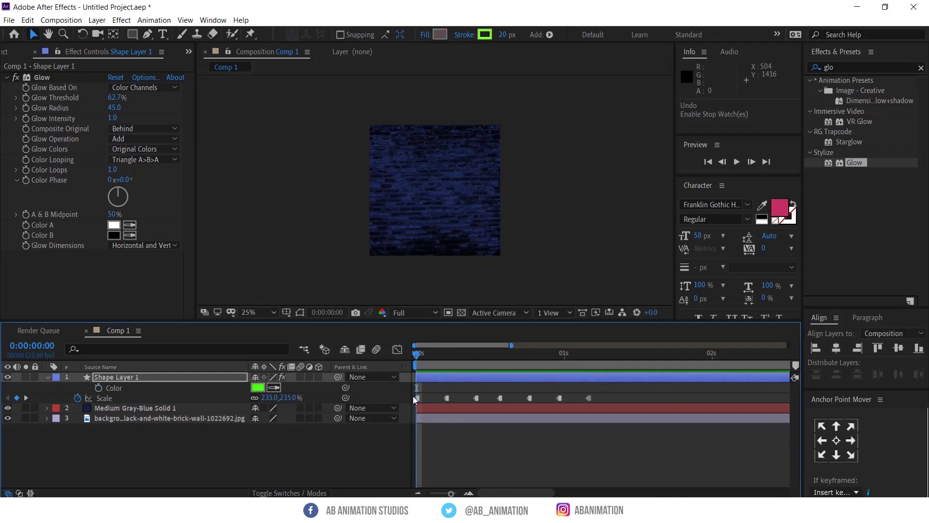
- Add the expression wiggle(10,20) to Shape Layer 1's stroke Color and preview the animation
left_click(98, 389, "alt")
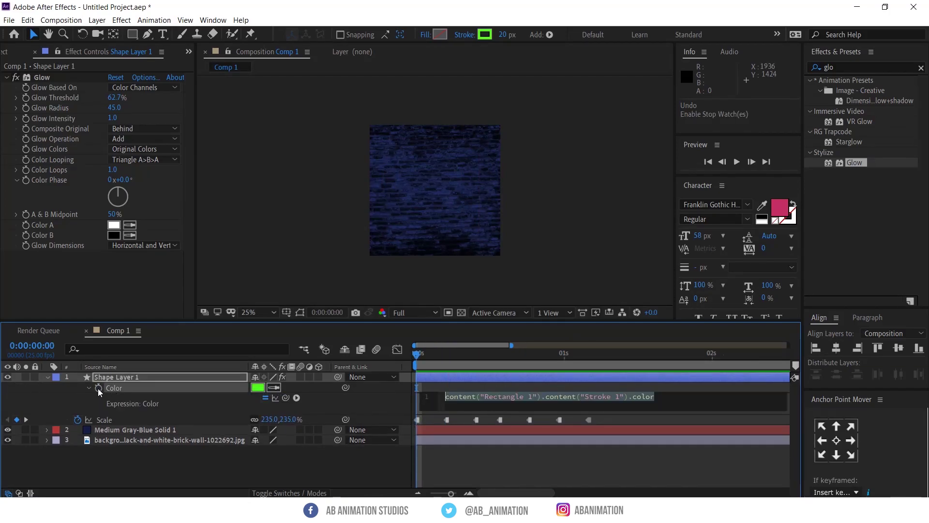
type("wiggl")
key("Return")
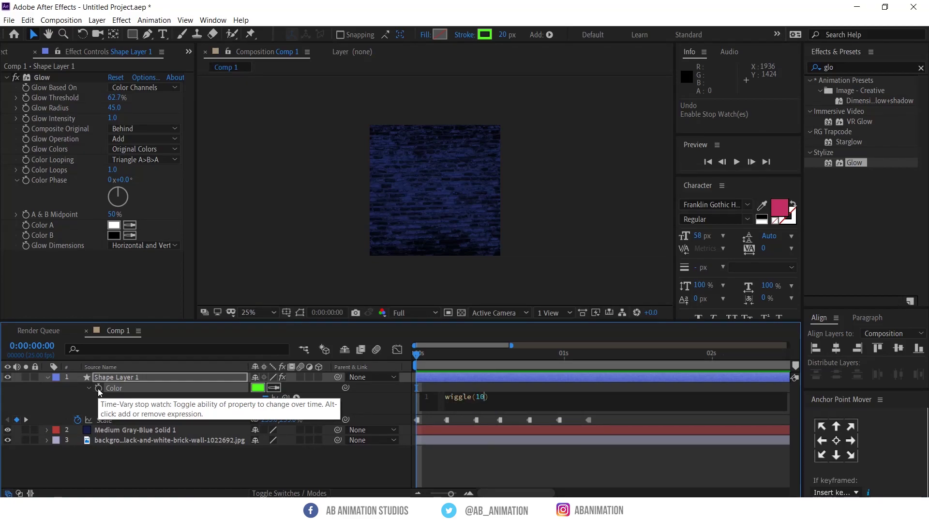
left_click(61, 382)
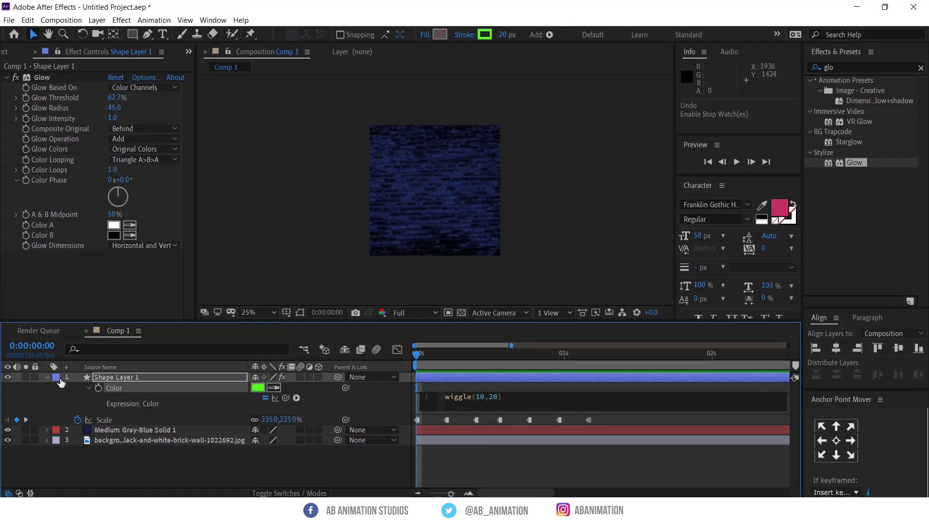
left_click(523, 382)
key("space")
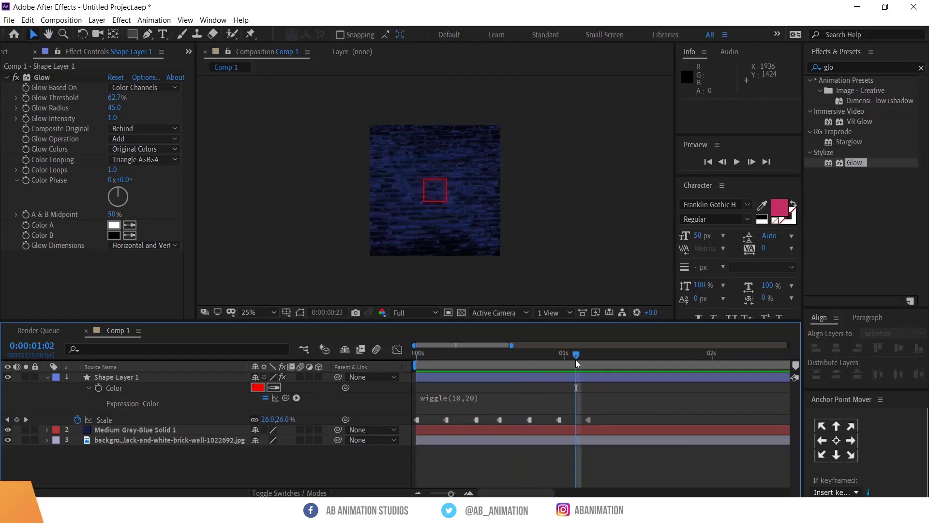
- Trim the work area's end to the square's last Scale keyframe and preview the wiggling stroke color
key("n")
key("space")
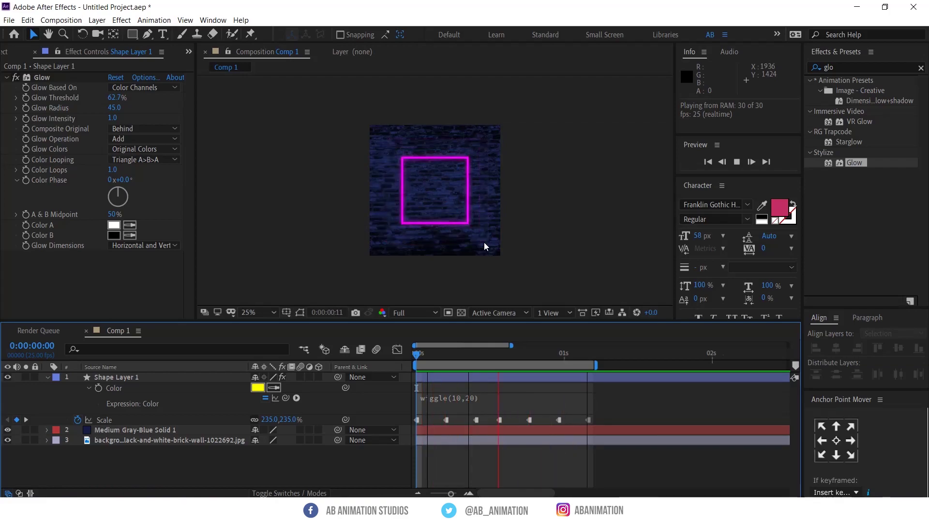
key("space")
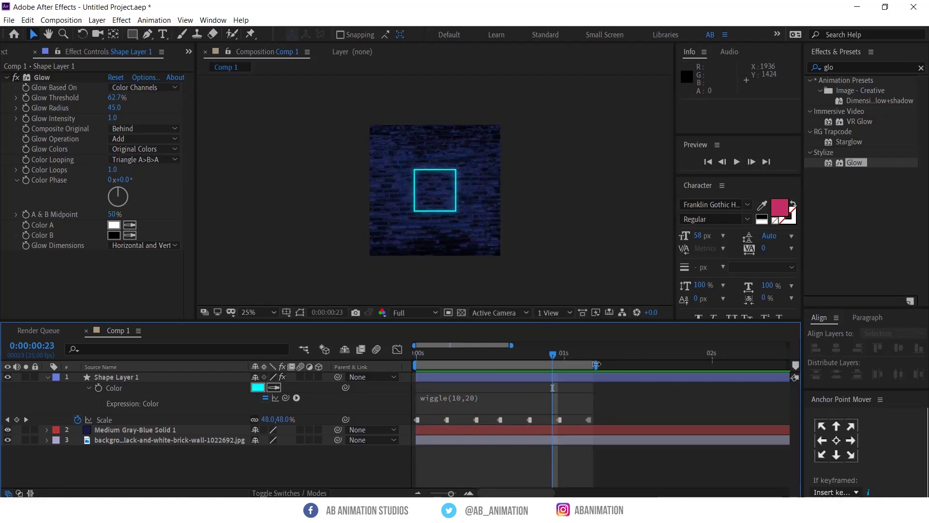
- Extend the work area to end at 0:00:02:05, then collapse the layer properties with the playhead at 0:00:01:04
left_click_drag(598, 364, 750, 364)
left_click_drag(562, 357, 592, 356)
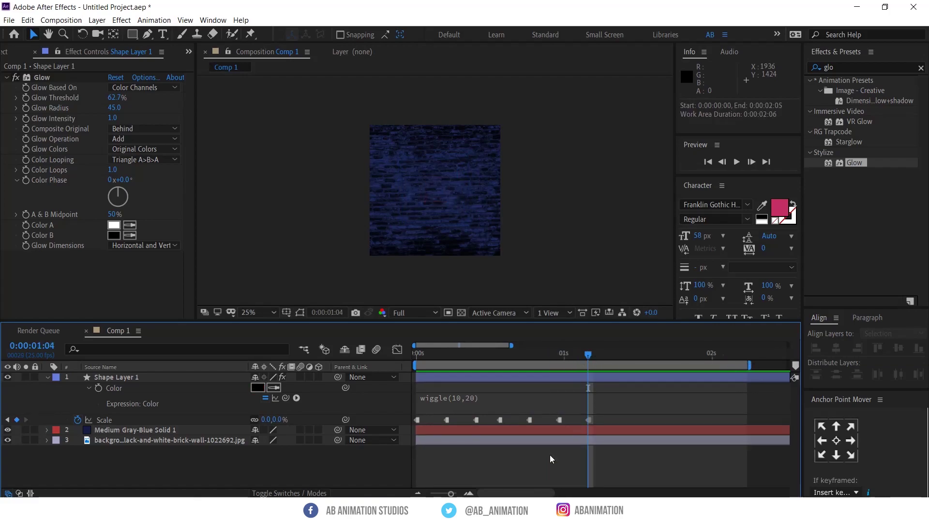
key("u")
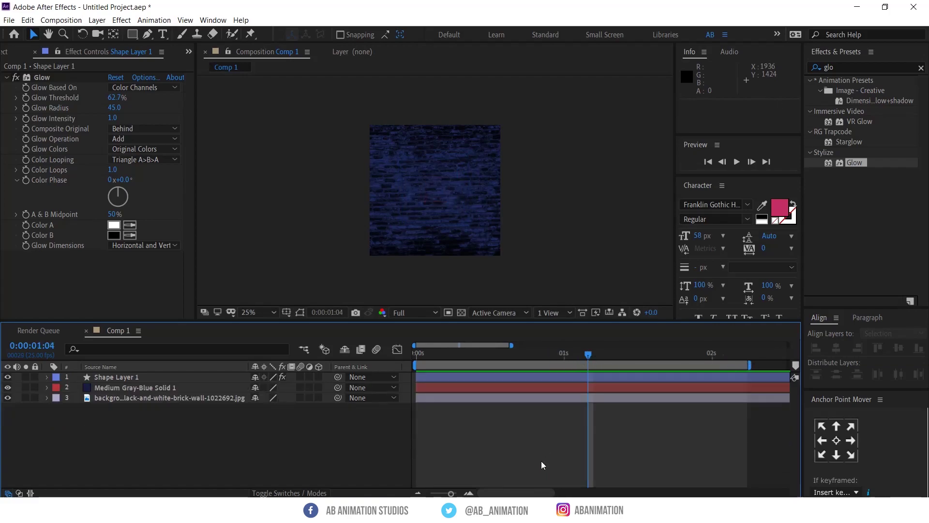
- Add the heart image like (2).png as the top layer of Comp 1 and set its Scale to 86%
left_click(14, 51)
left_click_drag(47, 185, 316, 440)
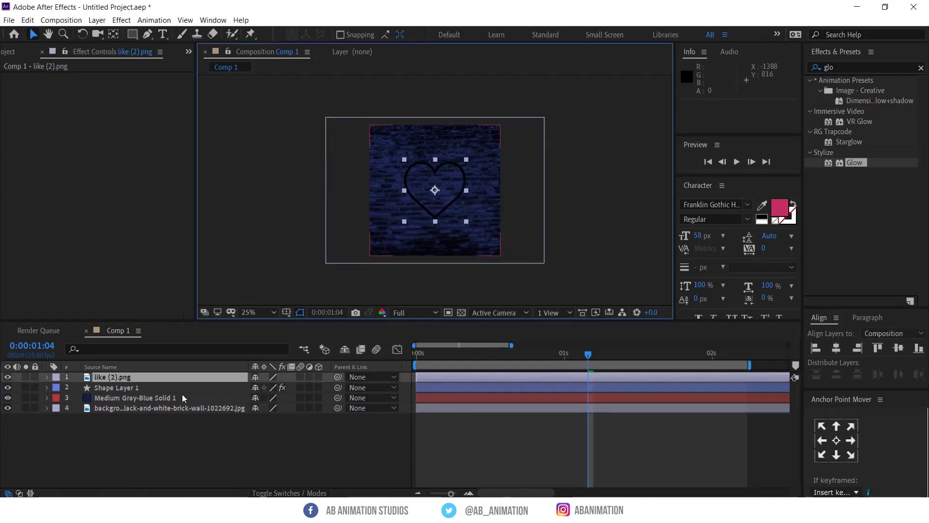
key("s")
left_click_drag(265, 388, 255, 387)
left_click(284, 387)
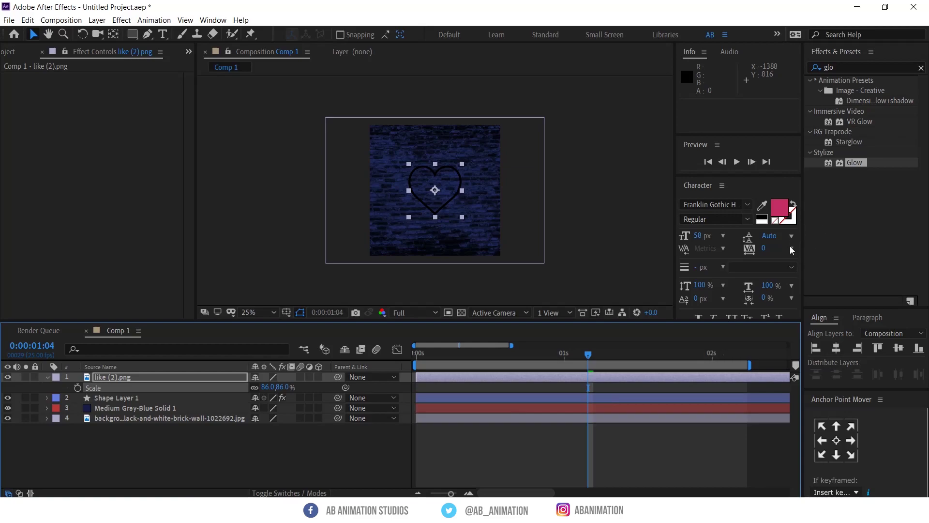
- Apply the Fill effect to the heart layer with the magenta color E500FF and preview it with the square
double_click(858, 70)
type("fill")
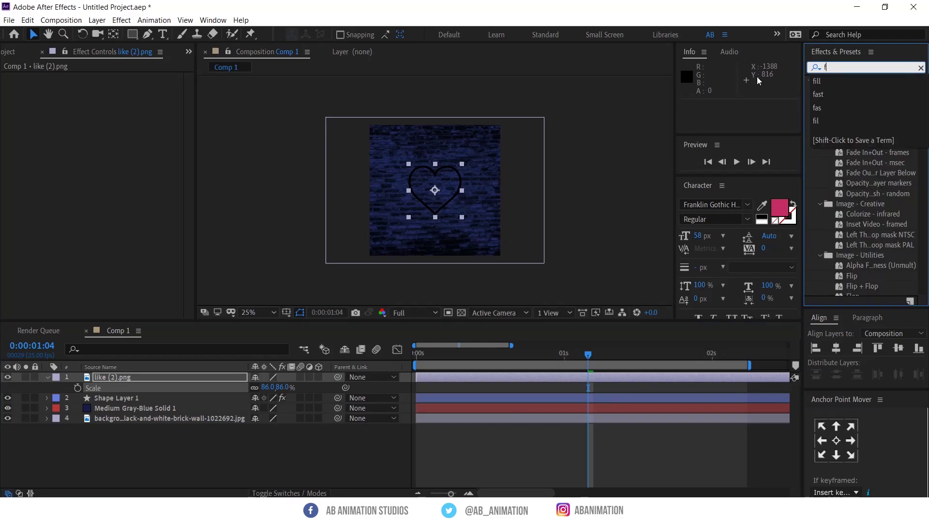
double_click(852, 143)
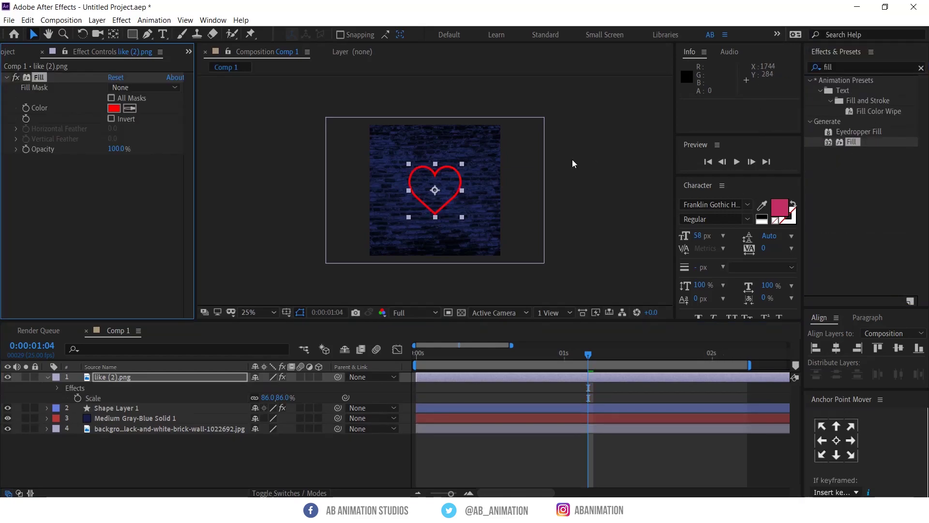
left_click(114, 108)
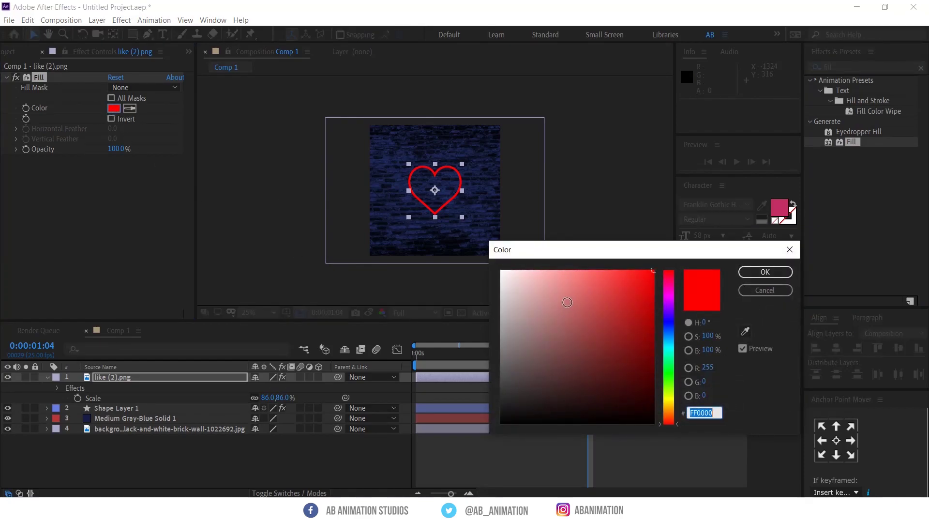
left_click(667, 298)
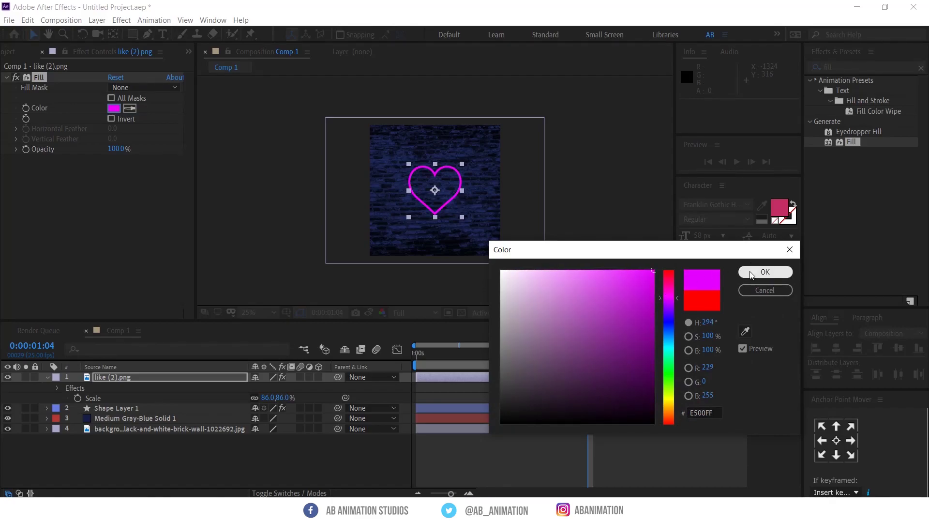
left_click(753, 271)
key("space")
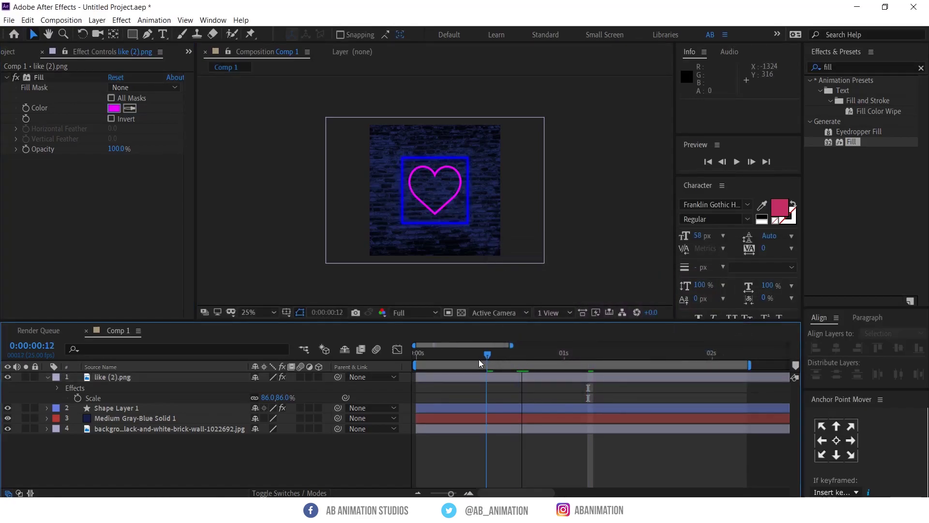
- Apply the Glow effect to the heart layer and set its Glow Radius to 82
left_click(435, 381)
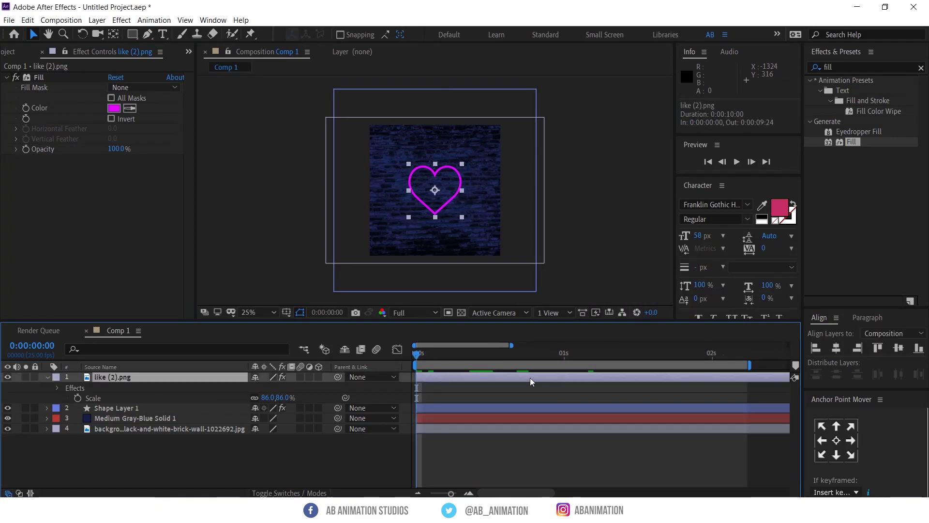
left_click(843, 66)
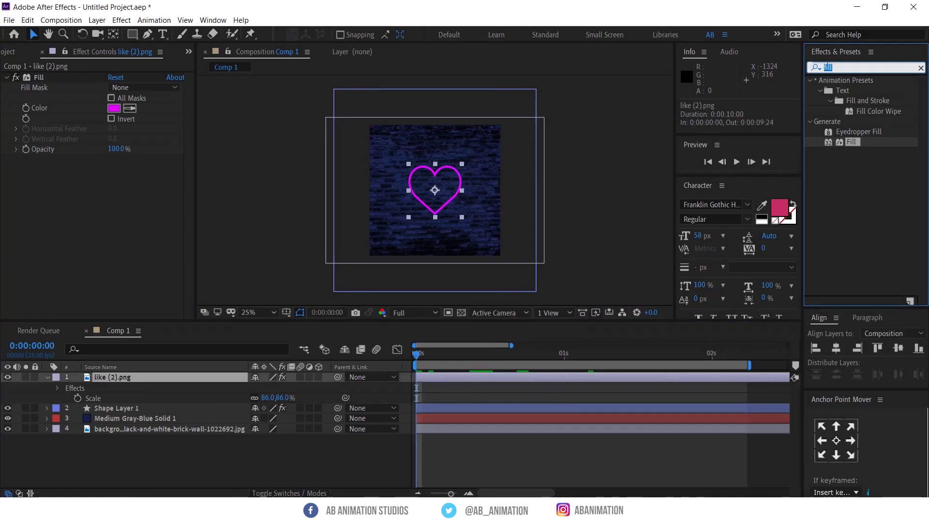
type("glow")
double_click(860, 164)
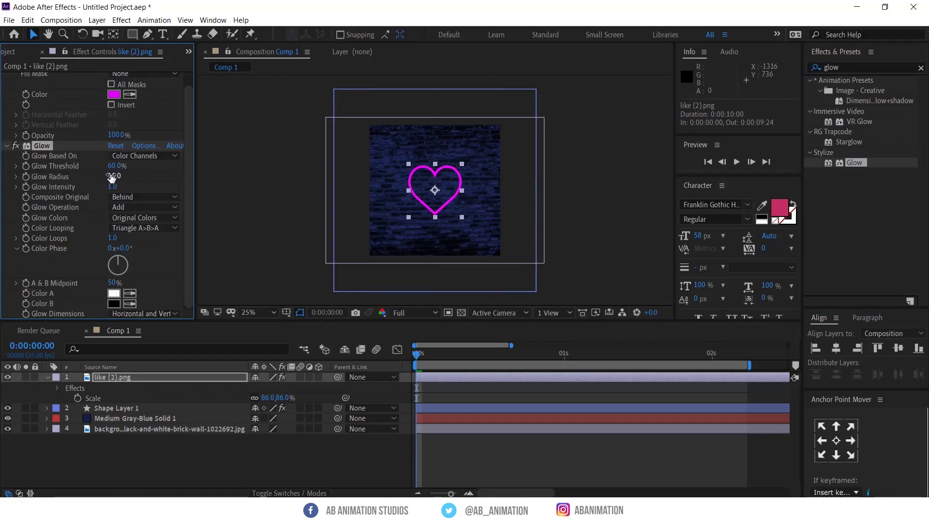
left_click_drag(120, 175, 142, 172)
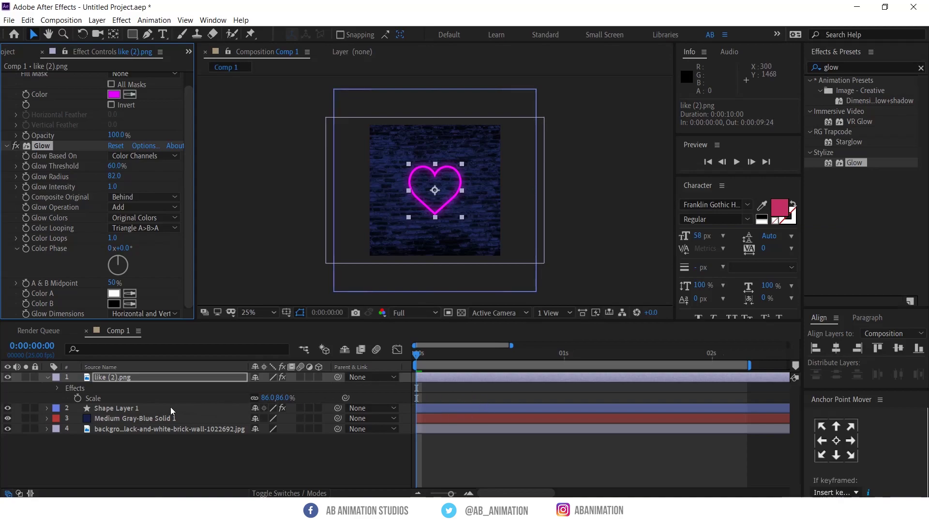
- Keyframe the heart's Scale and place the 86% keyframe at 0:00:00:05, in line with Shape Layer 1's second Scale keyframe
left_click(77, 398)
left_click_drag(417, 398, 446, 401)
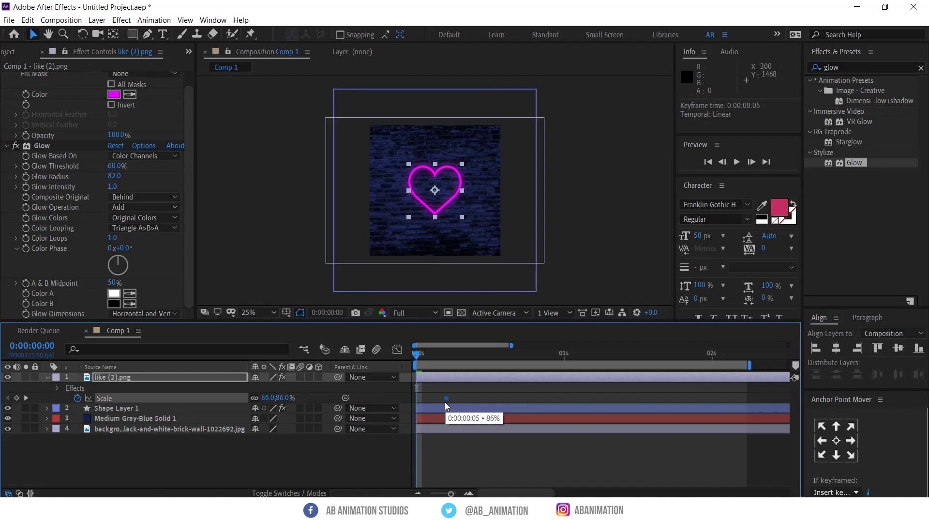
left_click(448, 411)
key("u")
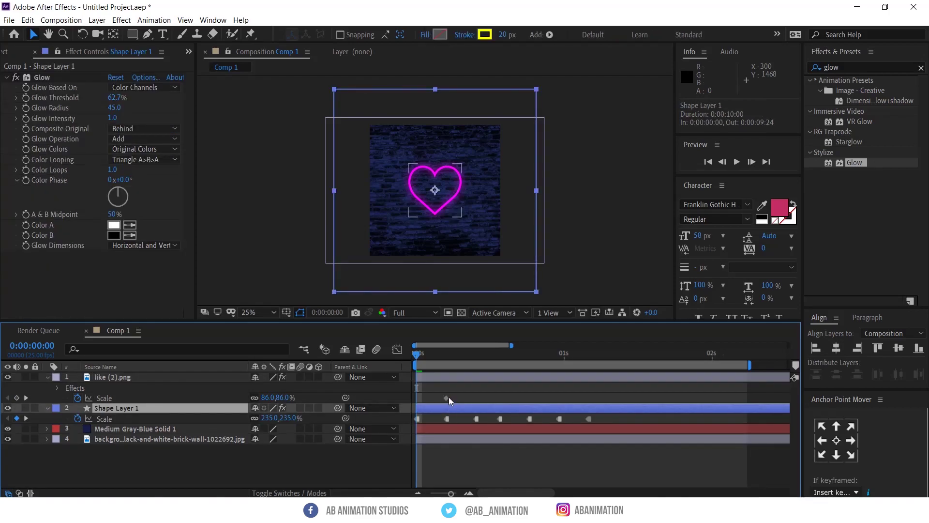
left_click(448, 397)
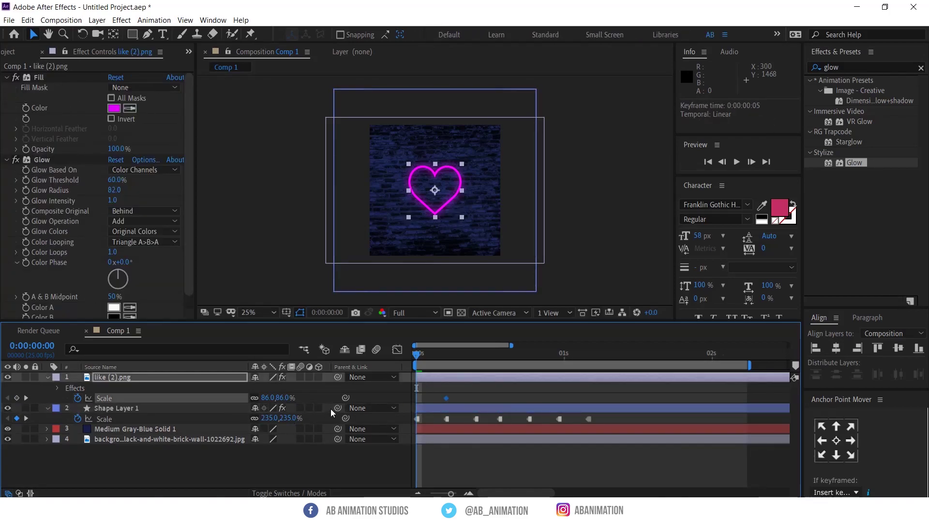
left_click(240, 388)
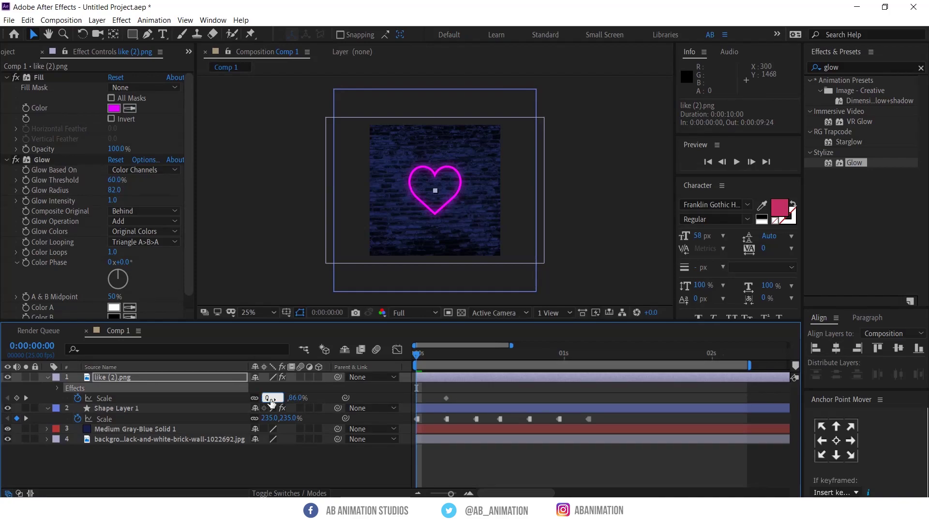
- Keyframe the heart's Scale to 0% at 0:00:00:00, then move the playhead to 0:00:00:10
left_click(271, 398)
type("0")
key("Return")
left_click_drag(420, 355, 470, 363)
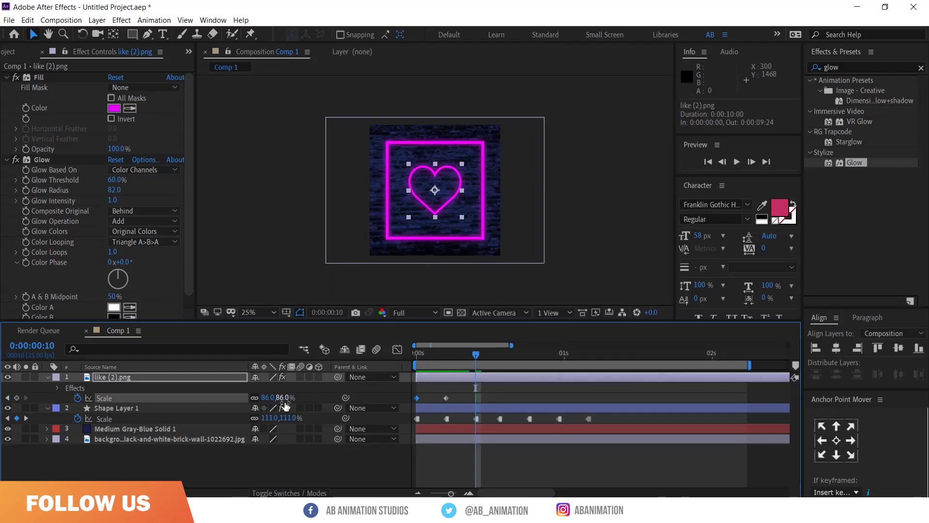
- Keyframe the heart's Scale to 51% at 0:00:00:05, 110% at 0:00:00:10 and 178% at 0:00:00:14
left_click(446, 355)
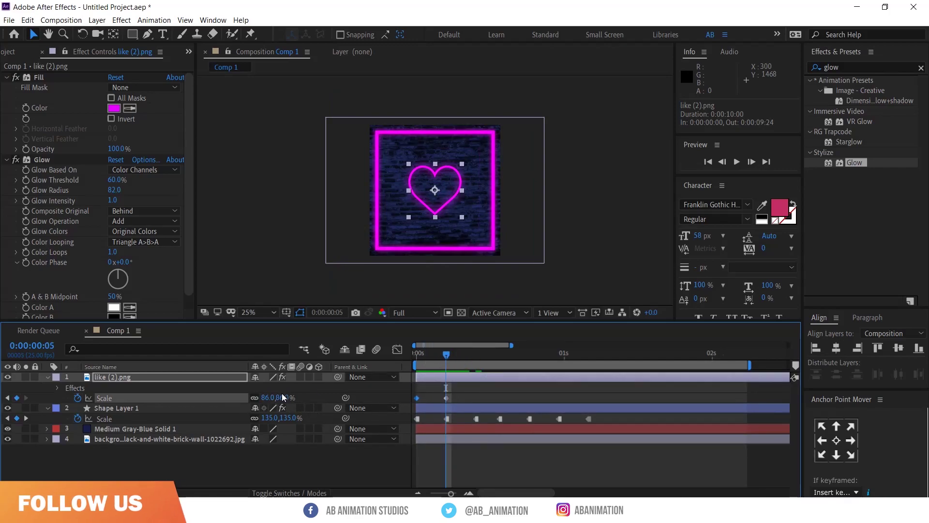
left_click_drag(267, 397, 250, 398)
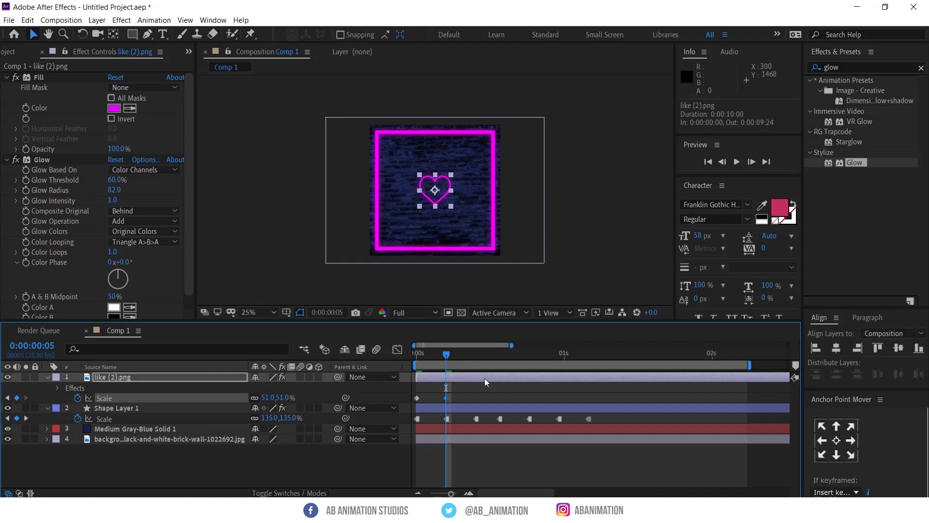
left_click(475, 358)
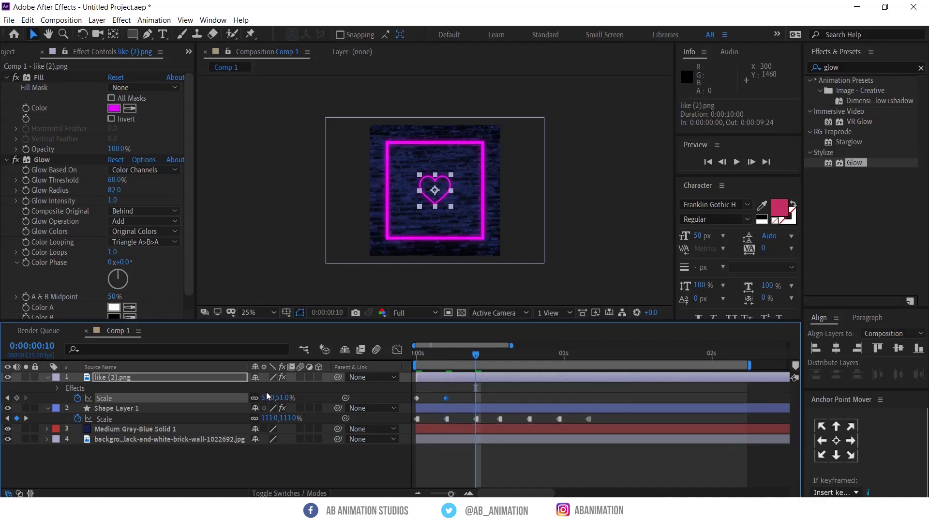
left_click_drag(267, 398, 333, 396)
key("space")
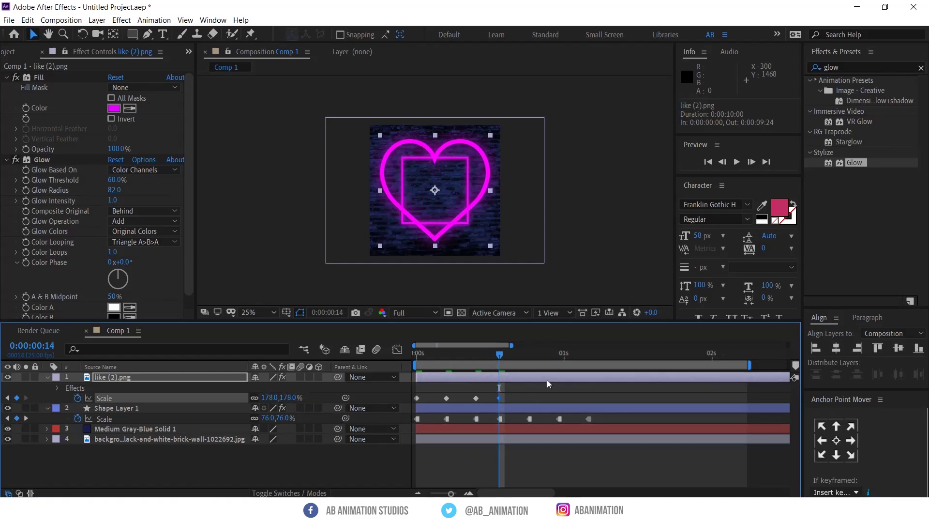
- Keyframe the heart's Scale to 270% at 0:00:00:19, 451% at 0:00:00:24 and 911% at 0:00:01:04
left_click(528, 354)
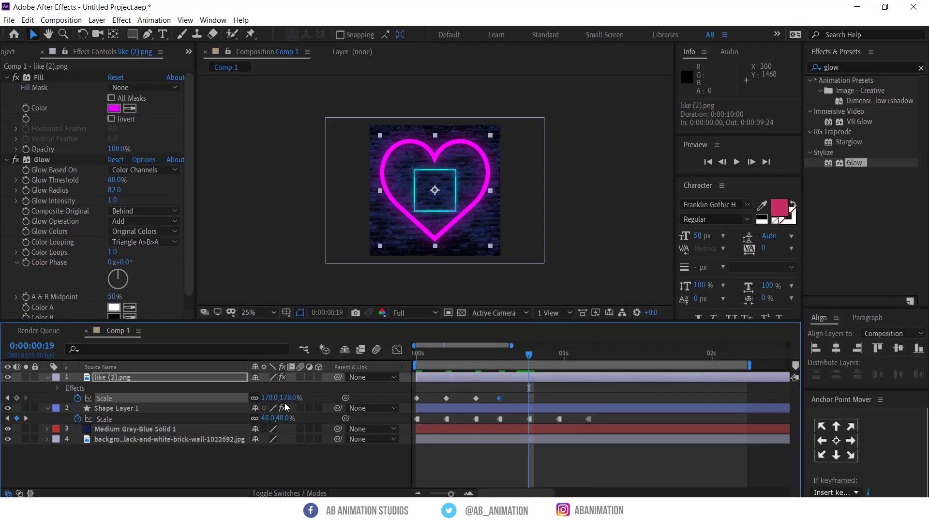
left_click_drag(288, 398, 346, 403)
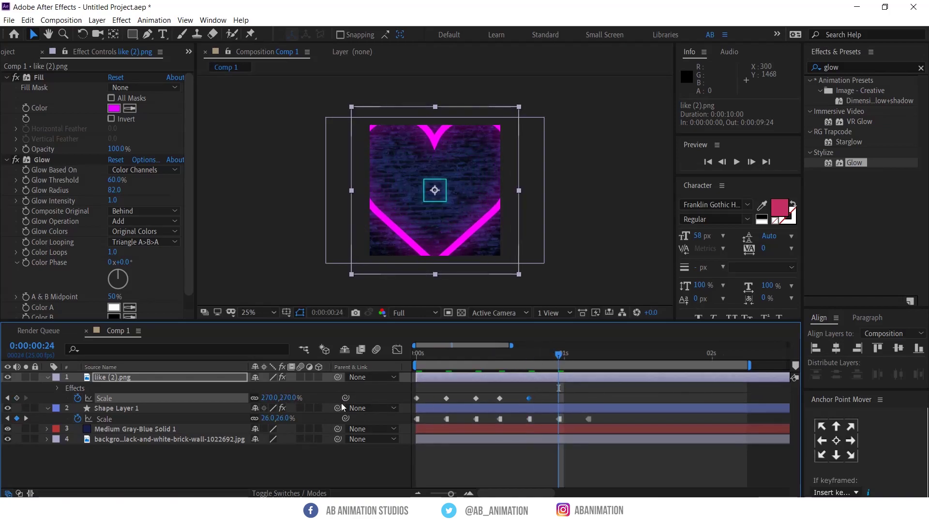
left_click_drag(289, 398, 393, 395)
left_click(587, 355)
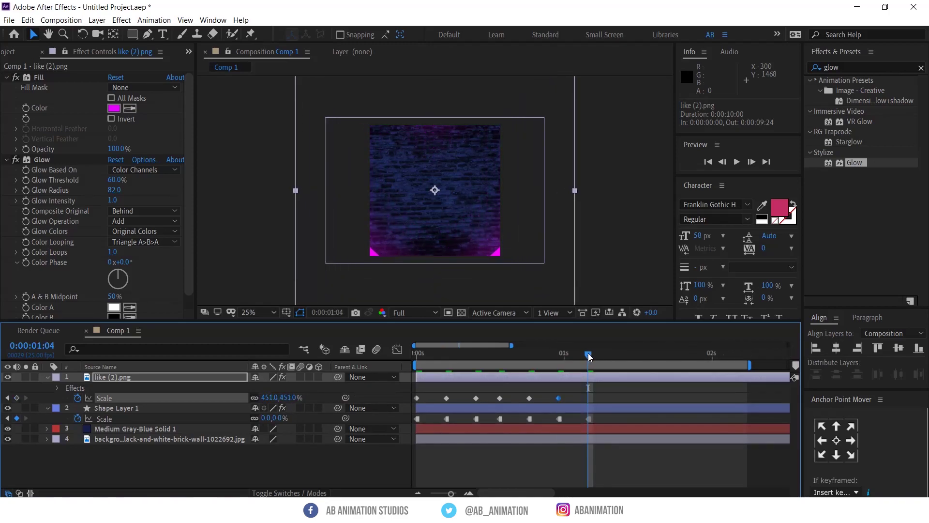
left_click_drag(289, 398, 504, 397)
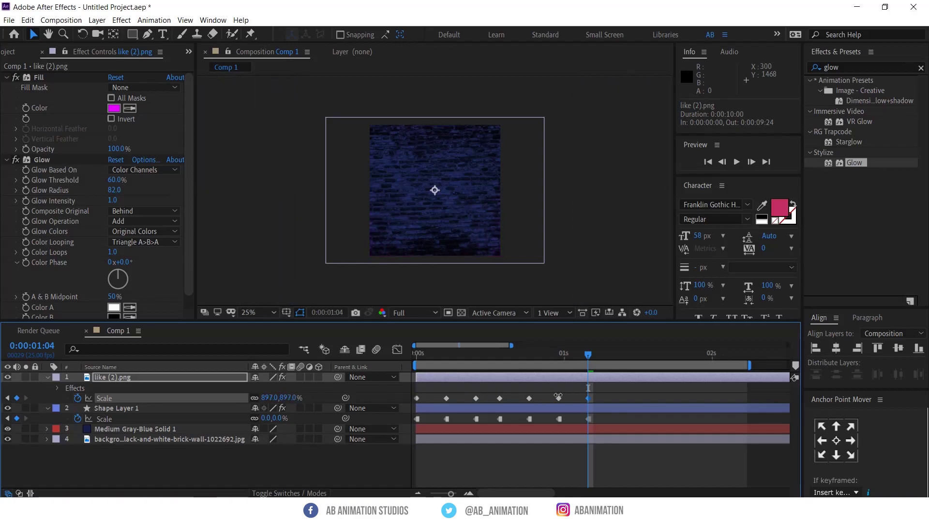
- Try Easy Ease on all the heart's Scale keyframes, inspect the speed graph and undo the easing
key("minus")
mouse_move(650, 428)
left_mouse_down()
mouse_move(451, 395)
mouse_move(432, 412)
mouse_move(655, 421)
left_mouse_up()
key("v")
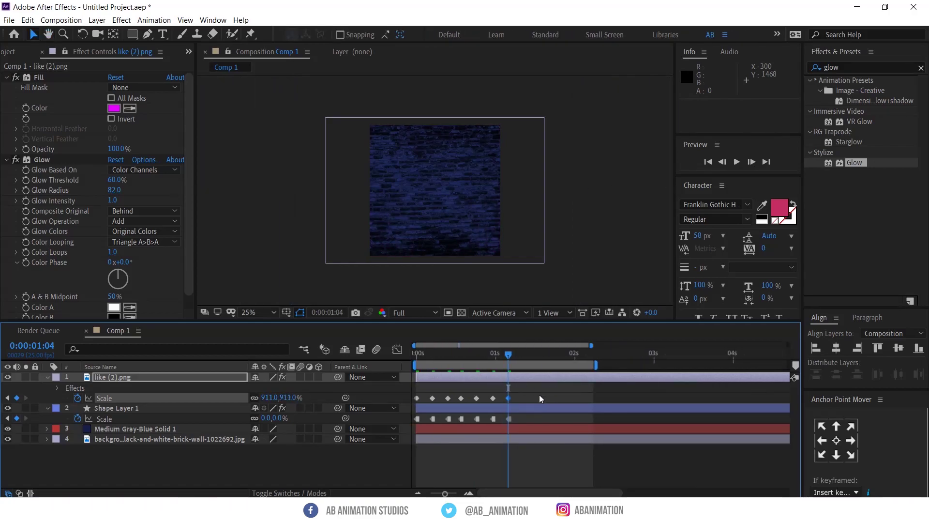
left_click_drag(548, 391, 401, 401)
key("F9")
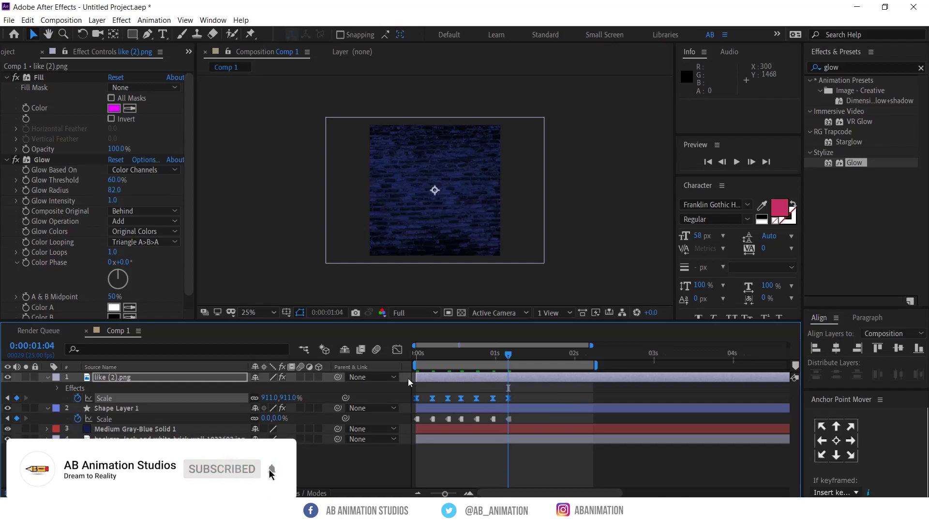
left_click(397, 349)
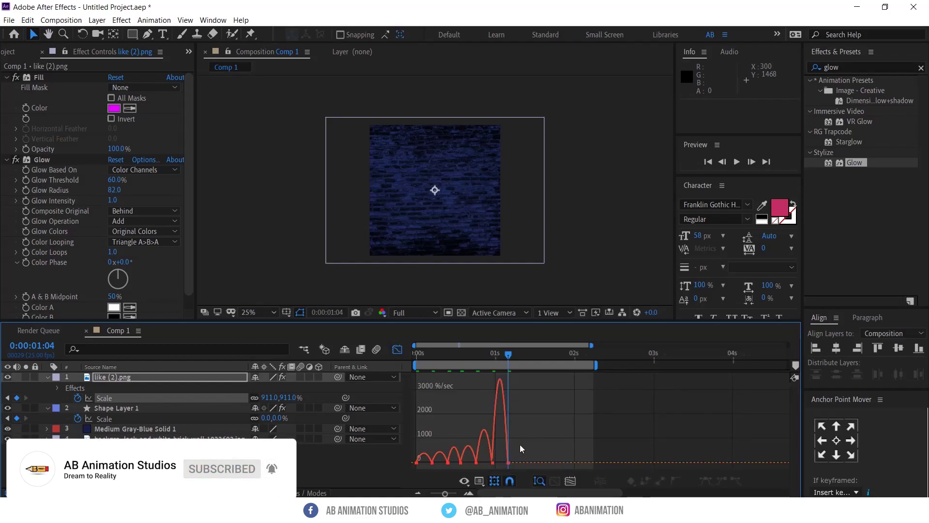
key("ctrl+z")
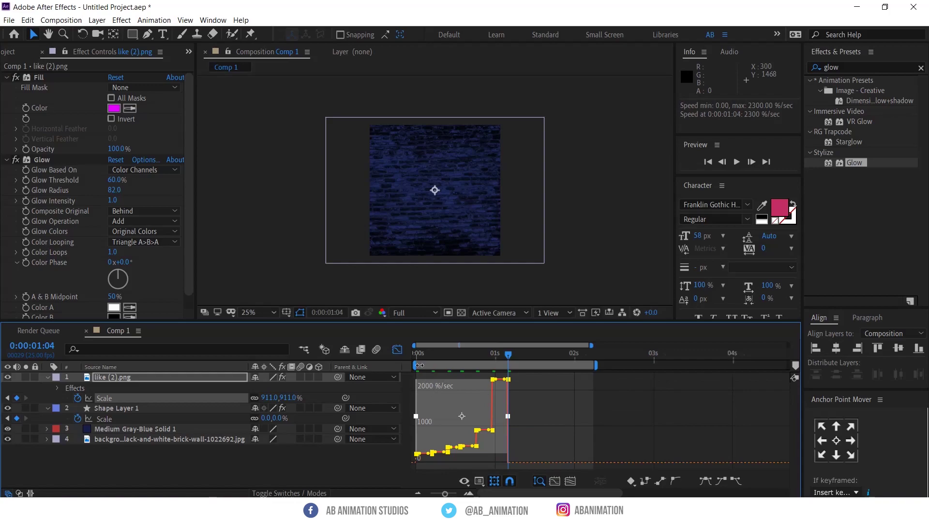
- Convert all the heart's Scale keyframes to Hold in the Graph Editor and return to the layer bars
left_click(399, 350)
left_click(397, 349)
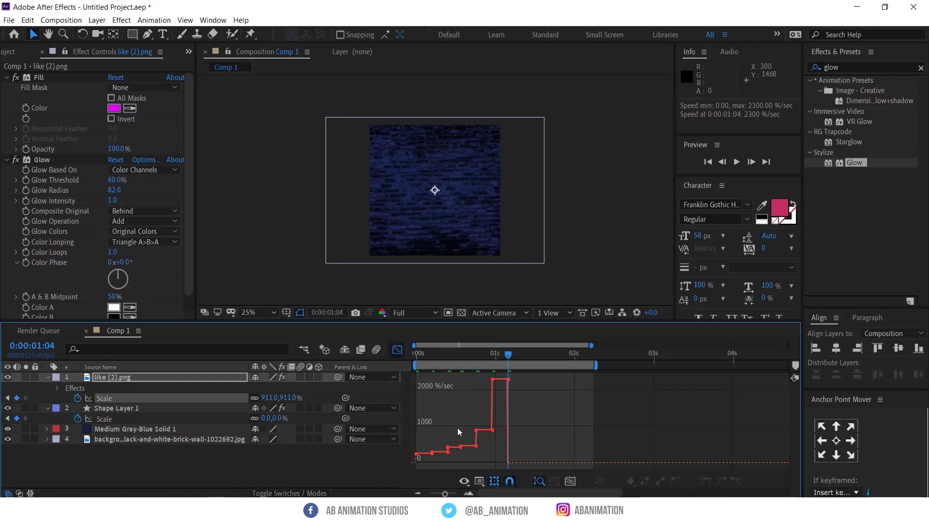
left_click_drag(544, 380, 420, 477)
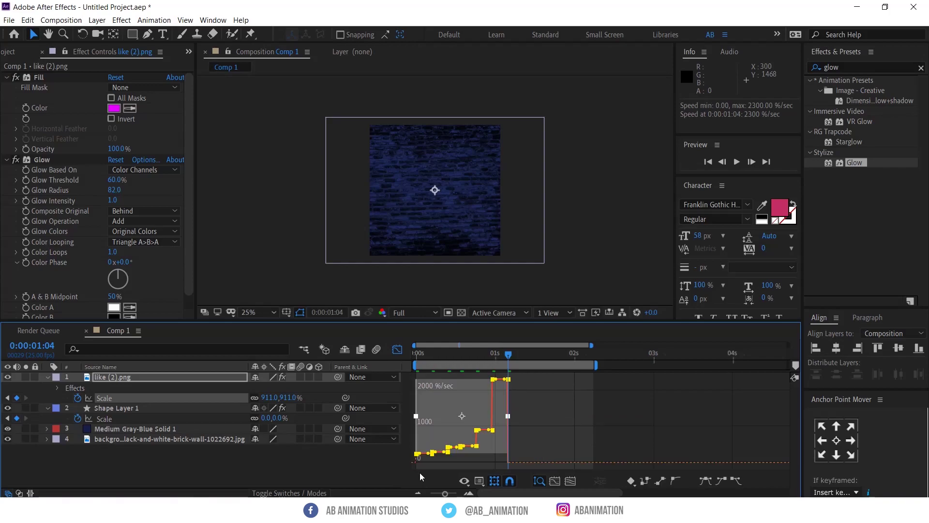
left_click(642, 480)
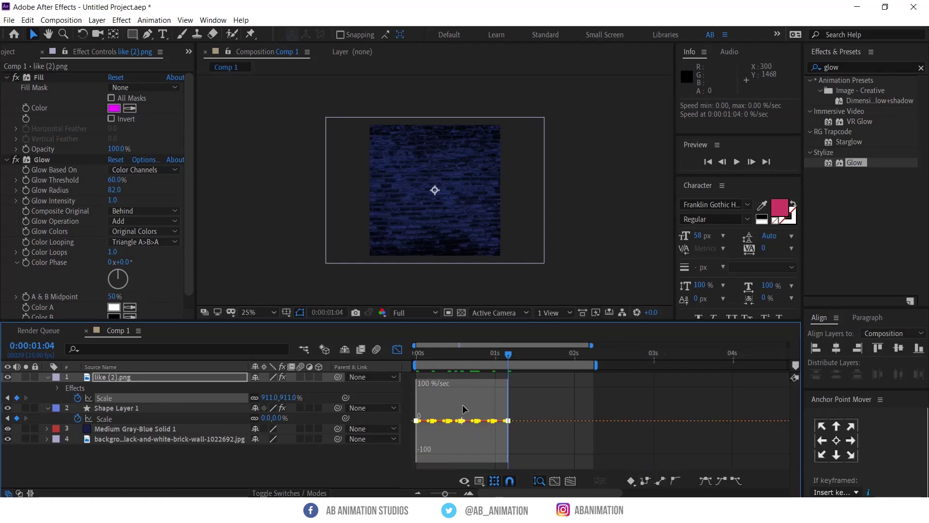
left_click(396, 349)
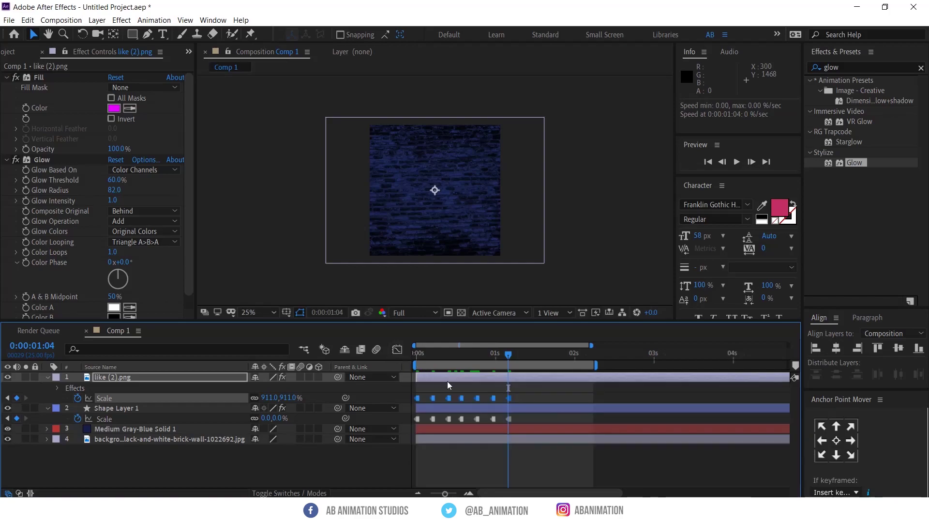
- Move the heart layer's start to 0:00:01:04 and extend the work area's end to 0:00:02:07 for a preview
left_click(471, 377)
key("bracketleft")
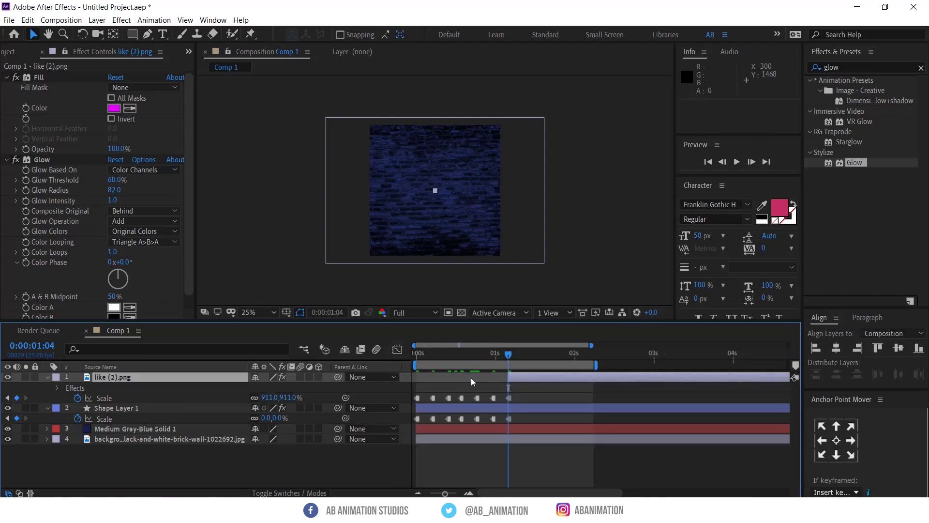
left_click_drag(596, 367, 608, 366)
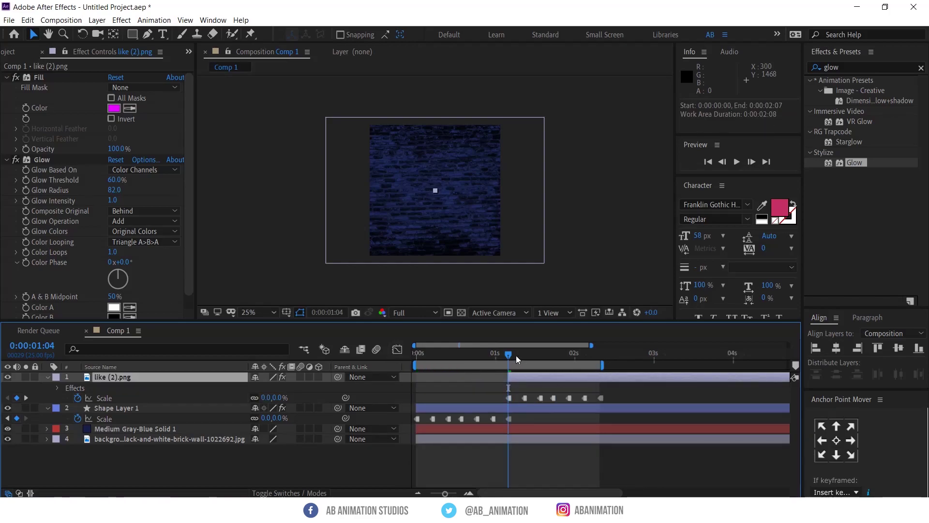
key("space")
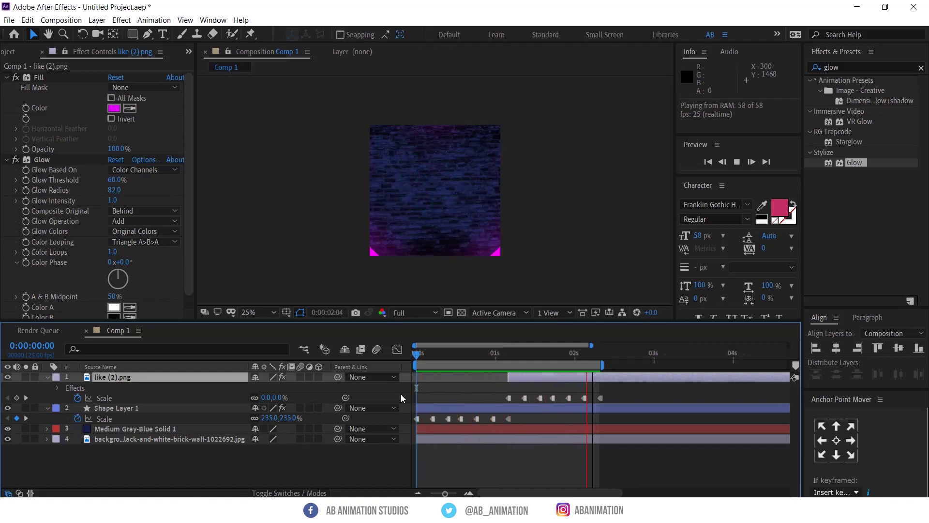
key("space")
- Add the expression wiggle(10,20) to the Fill Color of the heart layer and preview the animation
left_click_drag(536, 353, 543, 372)
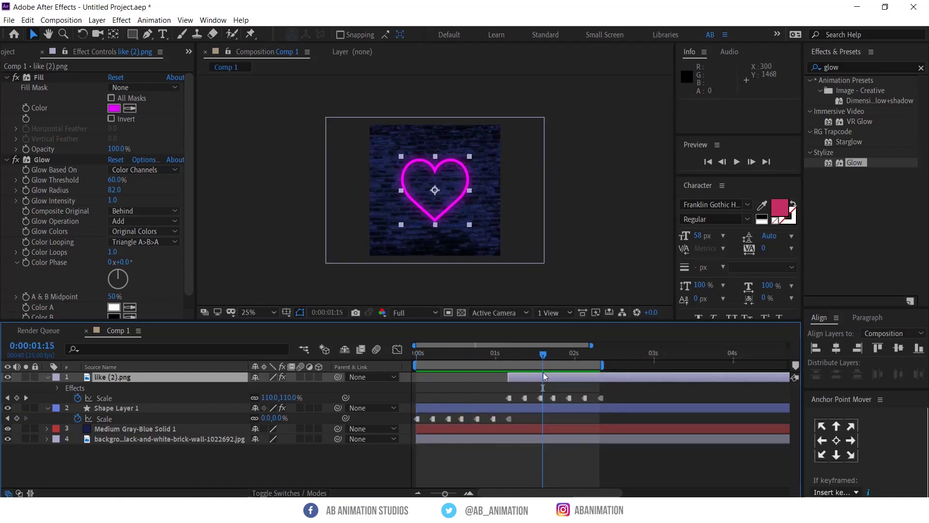
left_click(466, 391)
key("u")
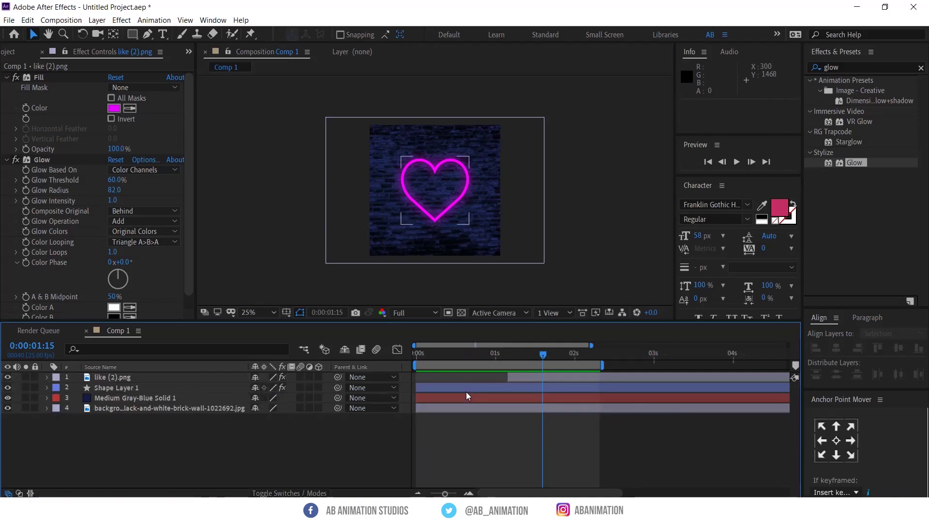
left_click(533, 379)
left_click(44, 79)
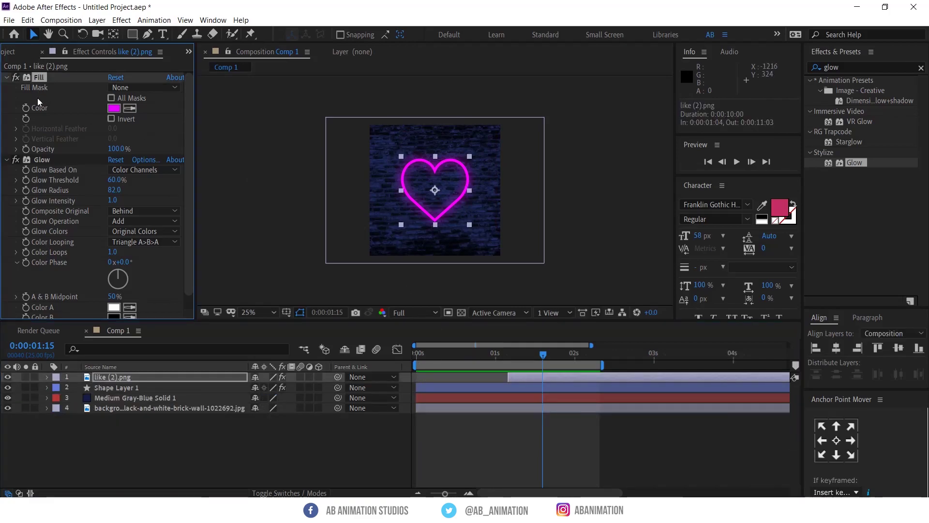
left_click(26, 108, "alt")
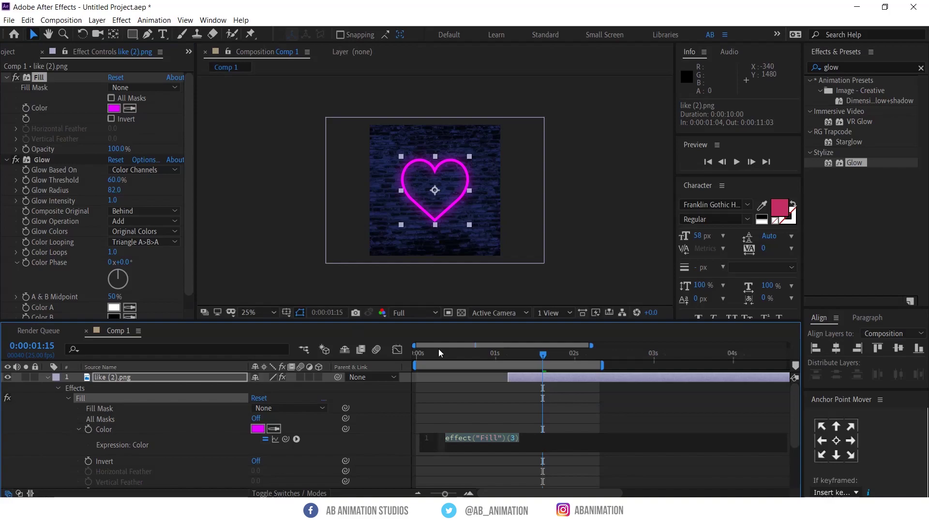
type("wi")
key("Down")
key("Return")
type("10,20")
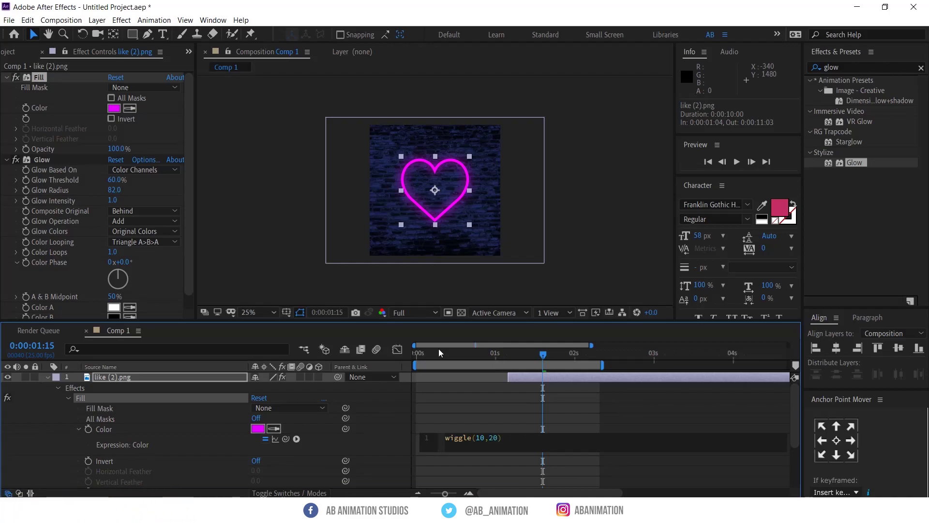
left_click(489, 413)
key("space")
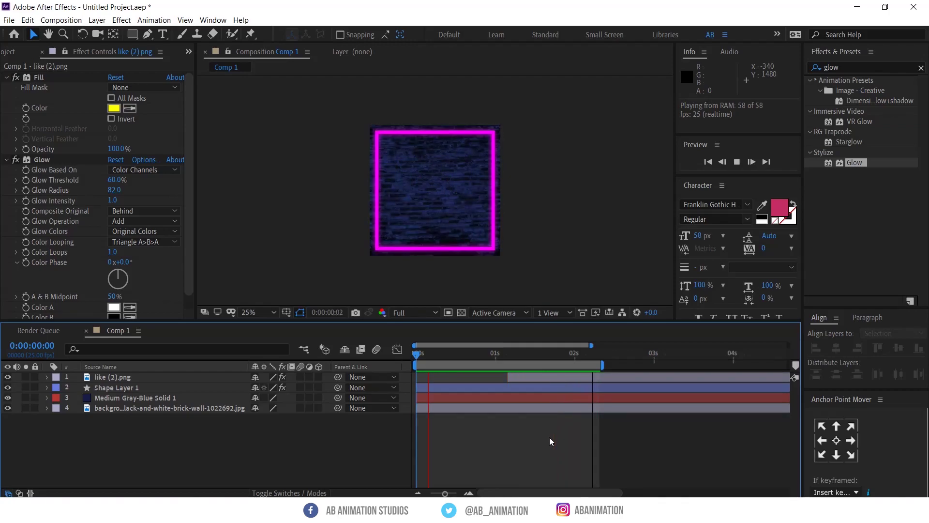
key("space")
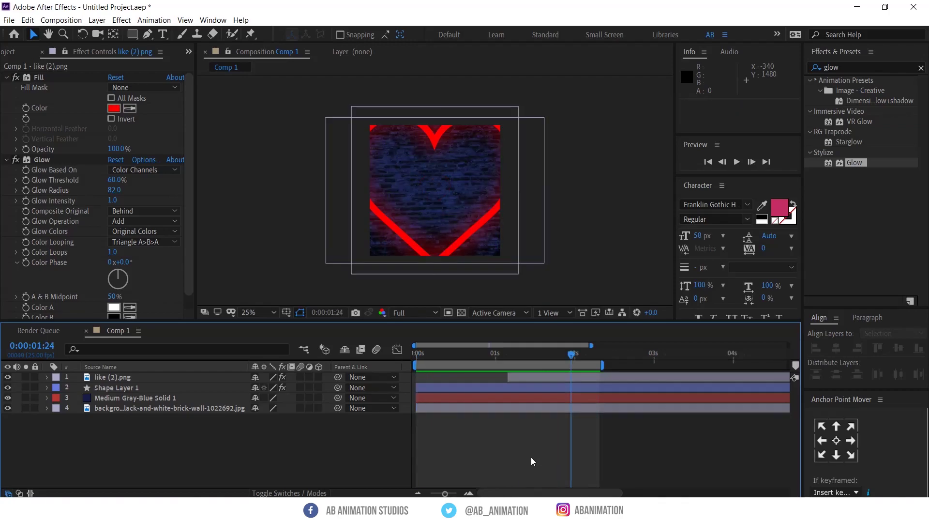
- Add a black 1080 x 1080 px solid directly above the Medium Gray-Blue Solid 1 layer
left_click(131, 400)
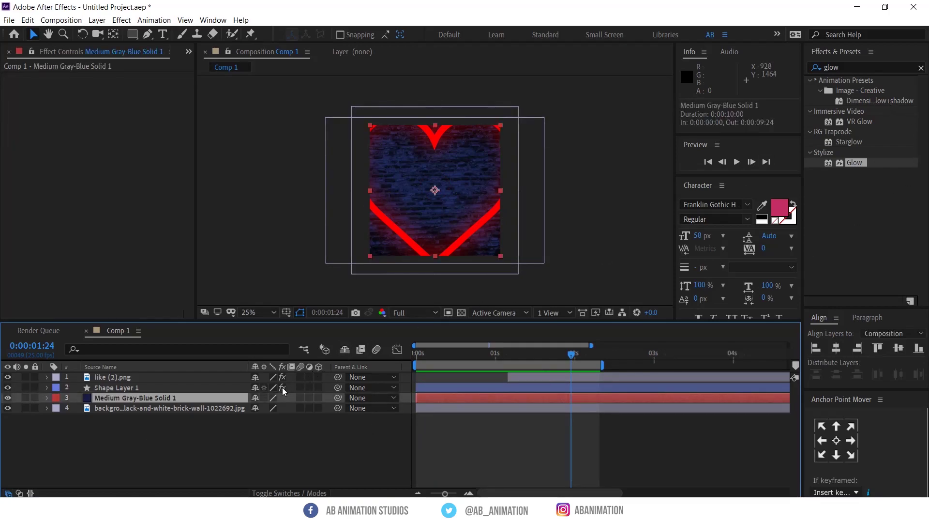
left_click(191, 436)
left_click(187, 401)
key("ctrl+y")
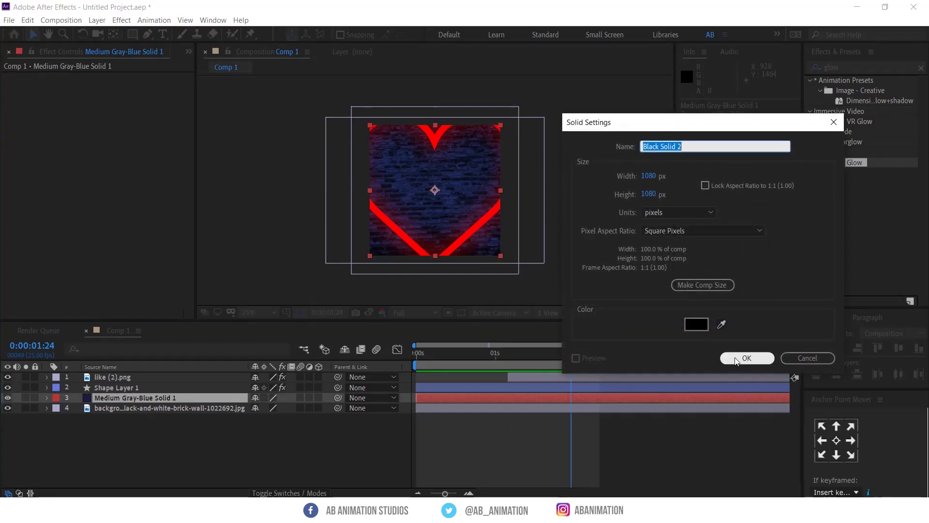
left_click(759, 358)
- Draw an elliptical mask about 680 x 696 px around the centre of the black solid and invert it
left_click_drag(138, 34, 161, 58)
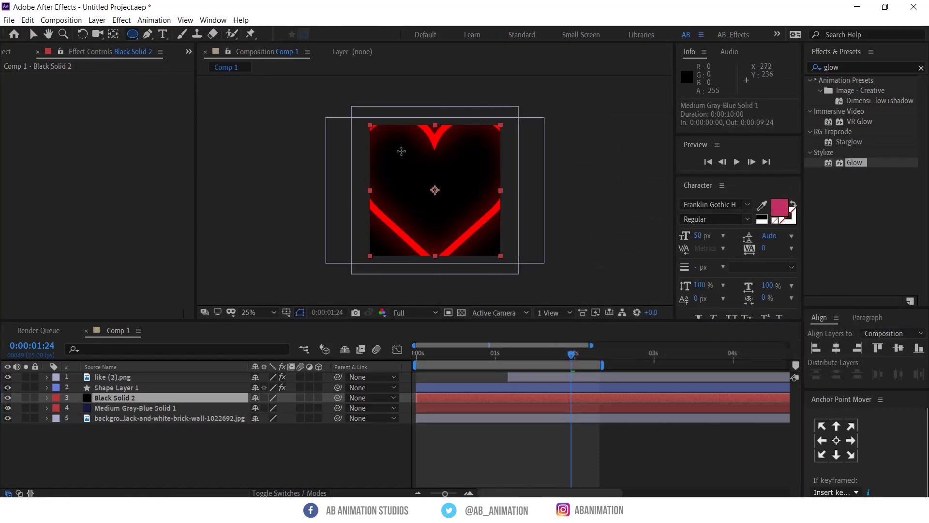
left_click_drag(393, 148, 475, 233)
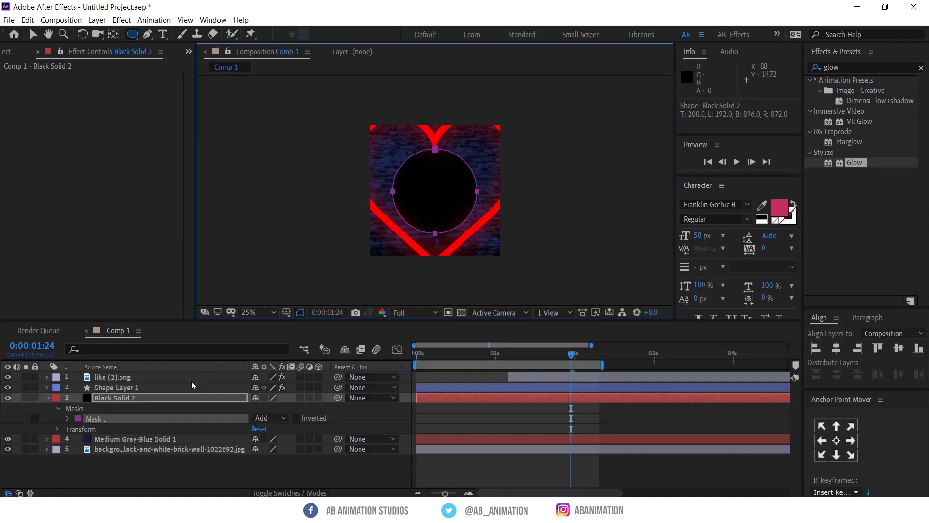
left_click(176, 398)
left_click(296, 418)
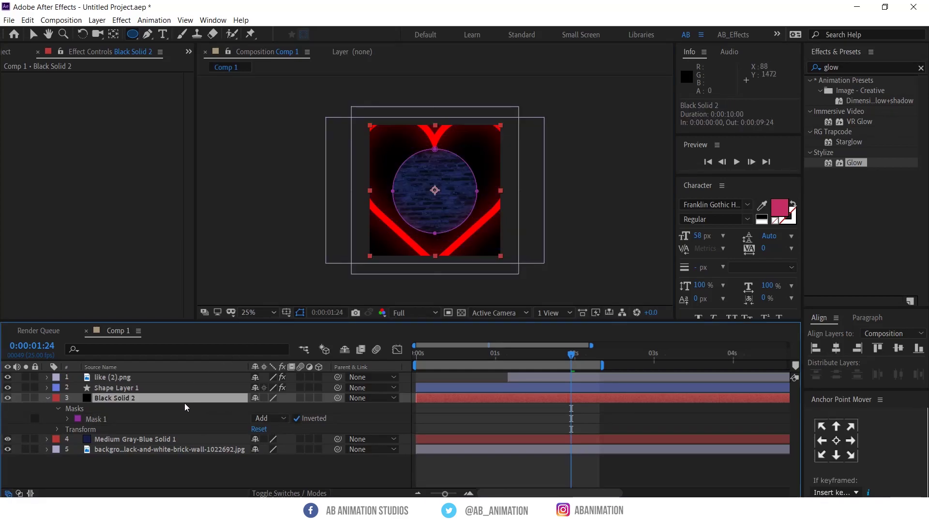
- Enlarge the black solid's elliptical mask about its centre to about 134.5% width and 129.9% height
left_click(34, 35)
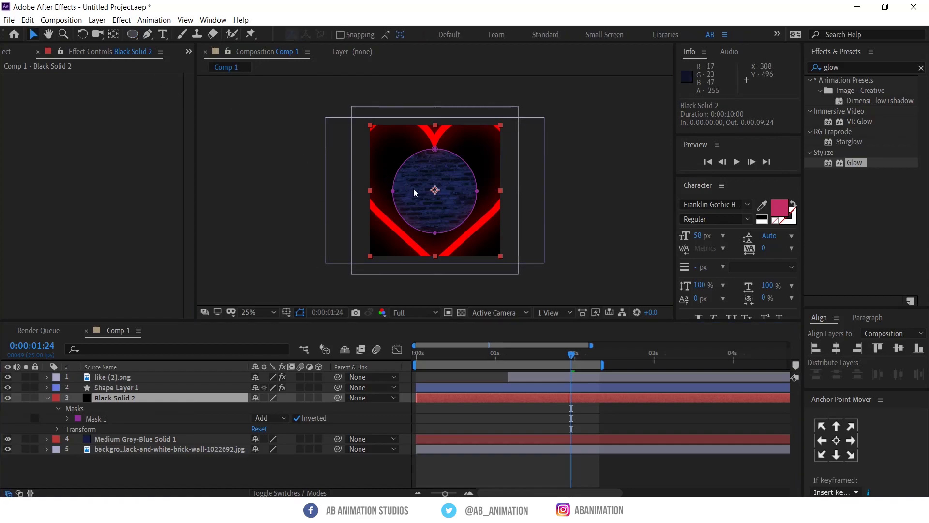
double_click(468, 221)
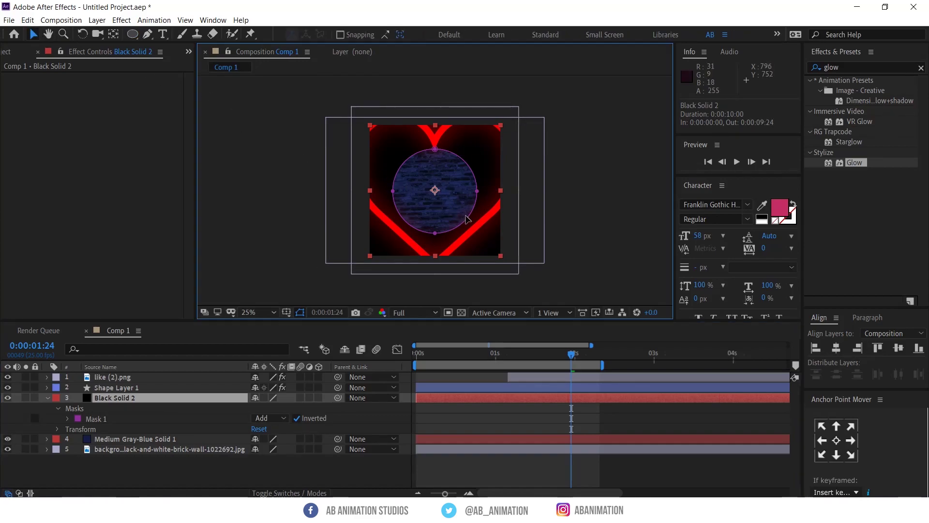
left_click(261, 51)
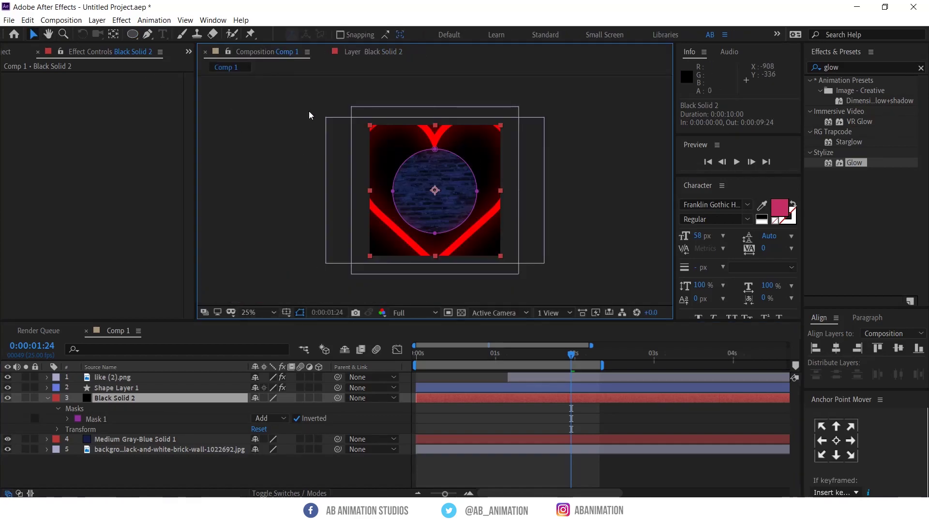
double_click(478, 193)
left_click_drag(478, 234, 492, 247)
key("Return")
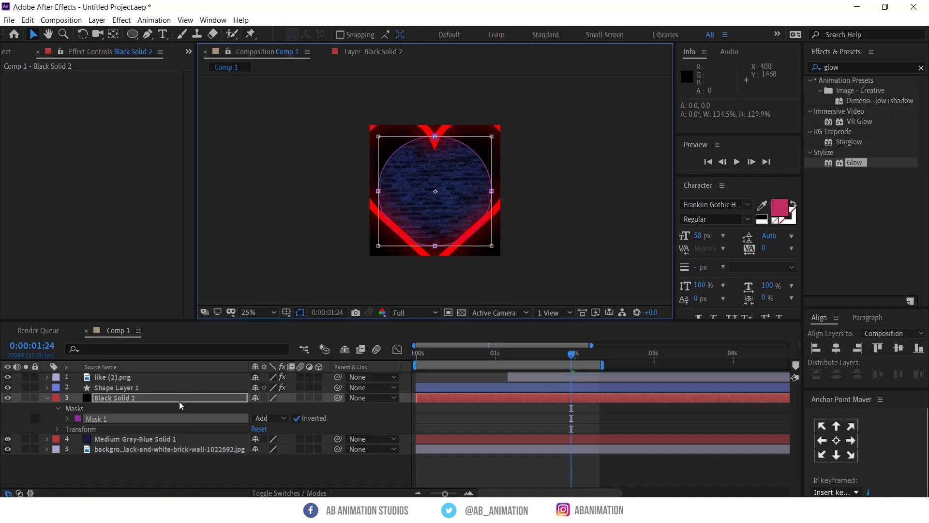
- Feather the black solid's elliptical mask by 499 pixels
left_click(180, 398)
key("f")
left_click_drag(261, 419, 486, 417)
left_click_drag(633, 417, 572, 426)
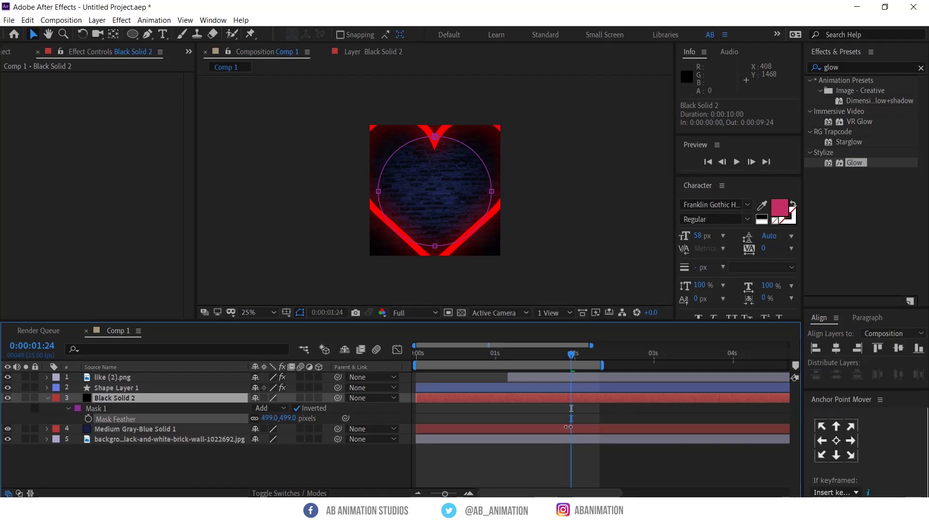
- Lower the opacity of the Black Solid 2 layer to 64%
left_click(219, 399)
key("t")
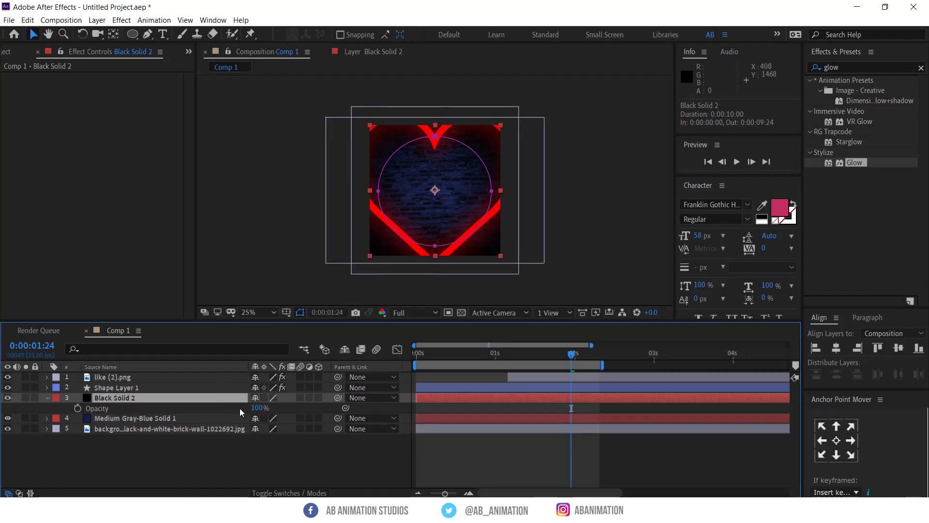
left_click_drag(255, 408, 238, 410)
- Apply the Fill effect to the Medium Gray-Blue Solid 1 layer
left_click(172, 418)
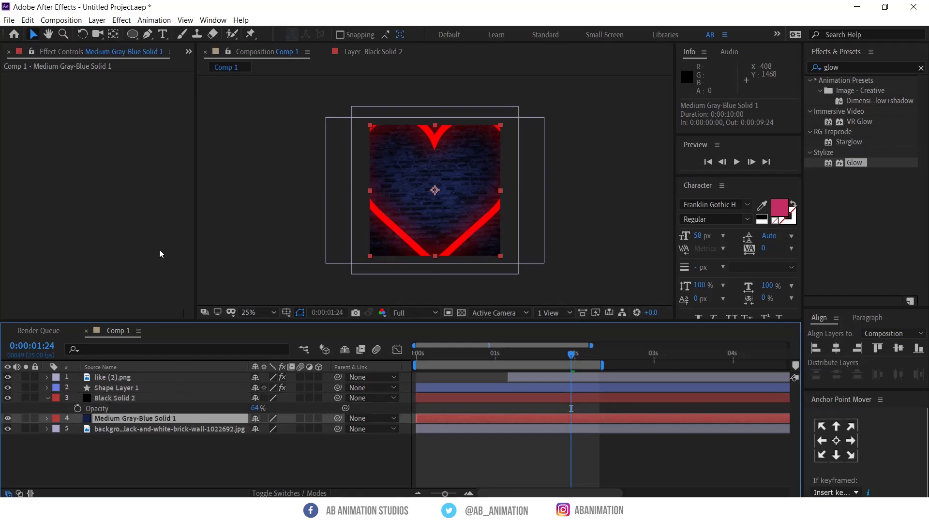
double_click(854, 64)
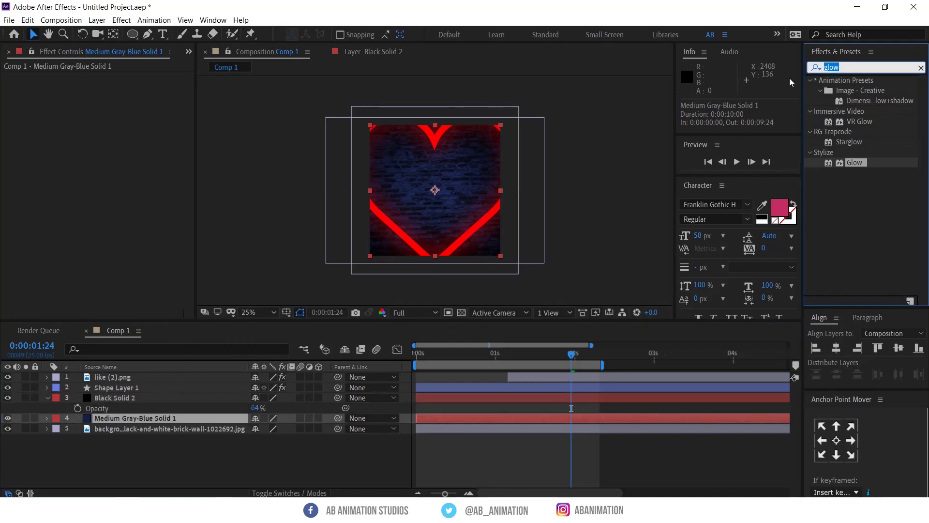
type("fill")
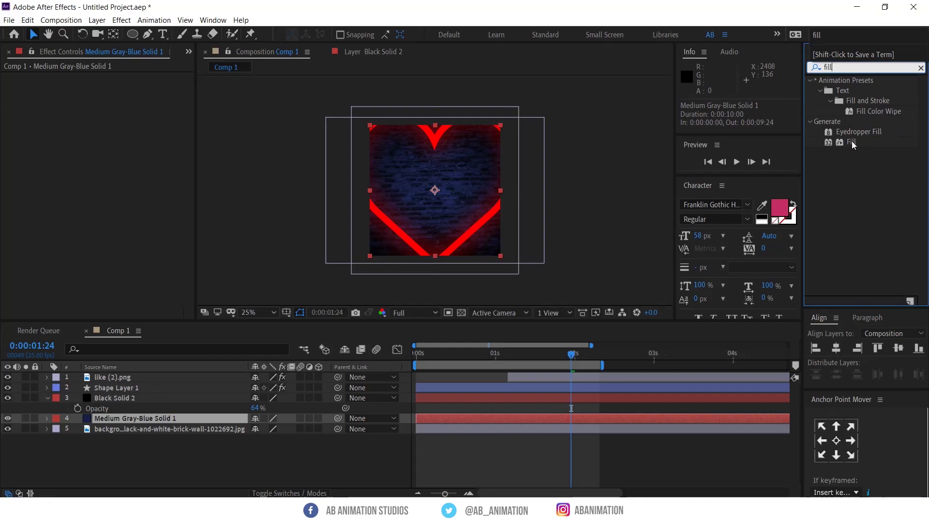
double_click(852, 140)
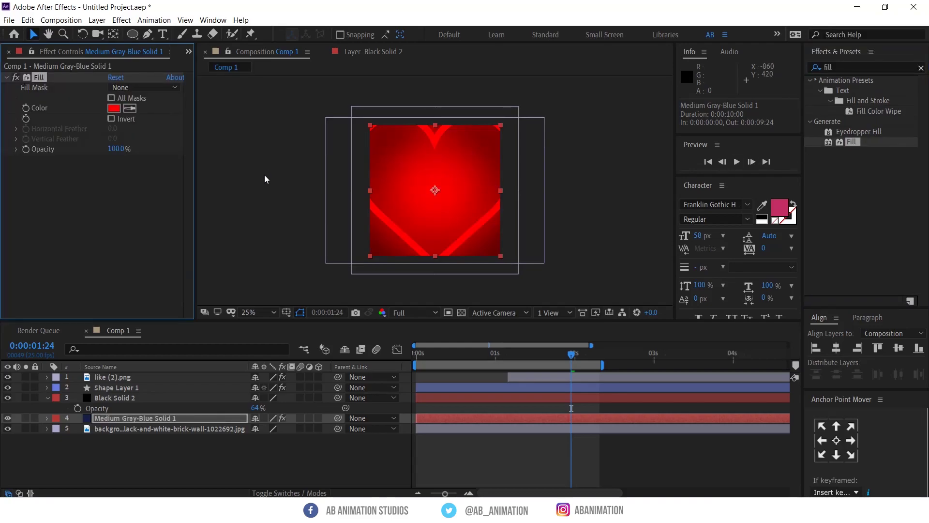
- Set the Fill color to a dark navy blue around 030F35 and preview the animation with all layer properties collapsed
left_click(117, 109)
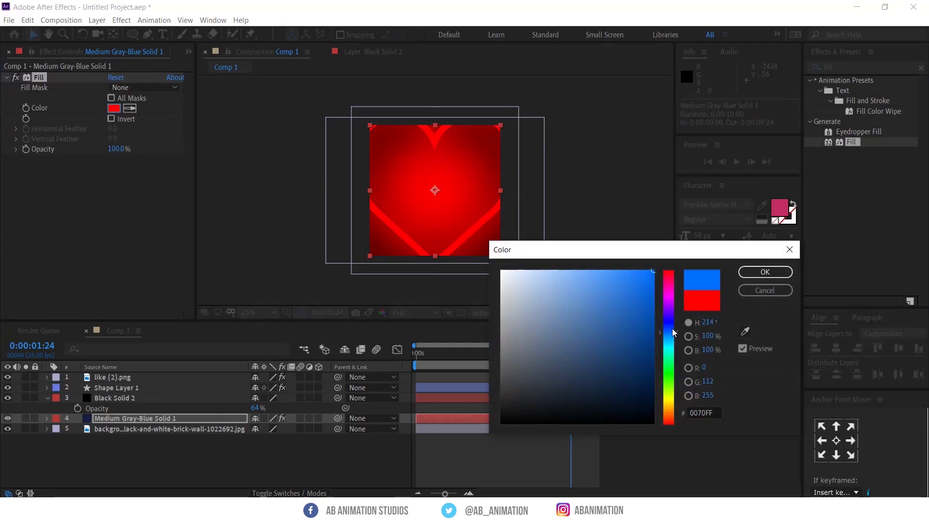
left_click(673, 329)
left_click_drag(673, 329, 644, 392)
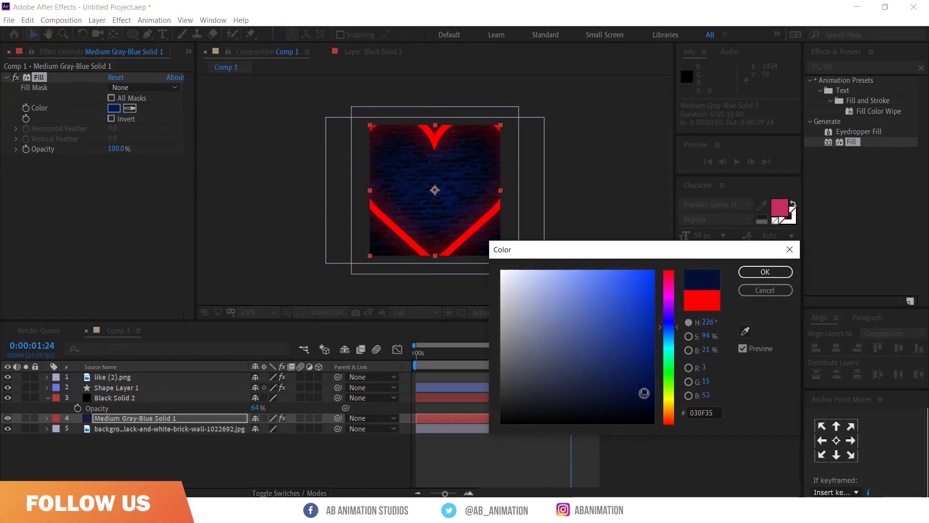
left_click(766, 272)
left_click(486, 457)
key("ctrl+grave")
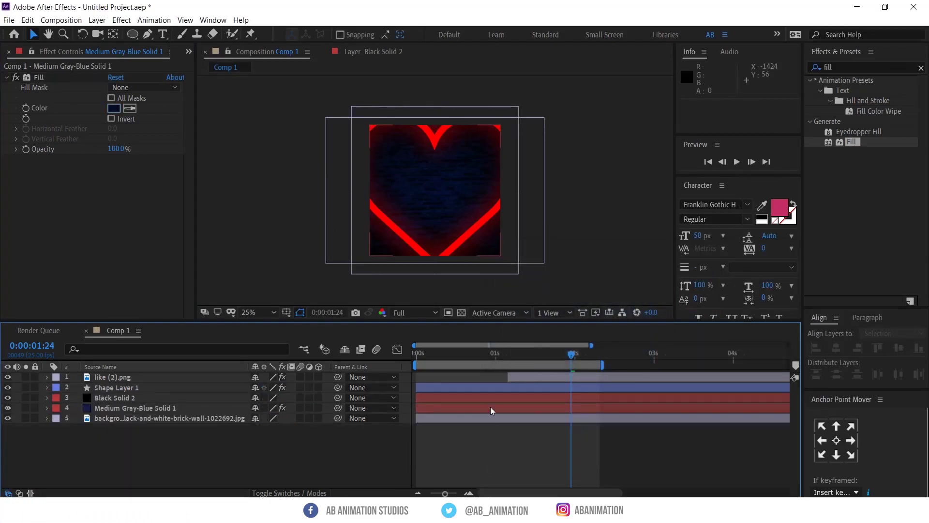
key("space")
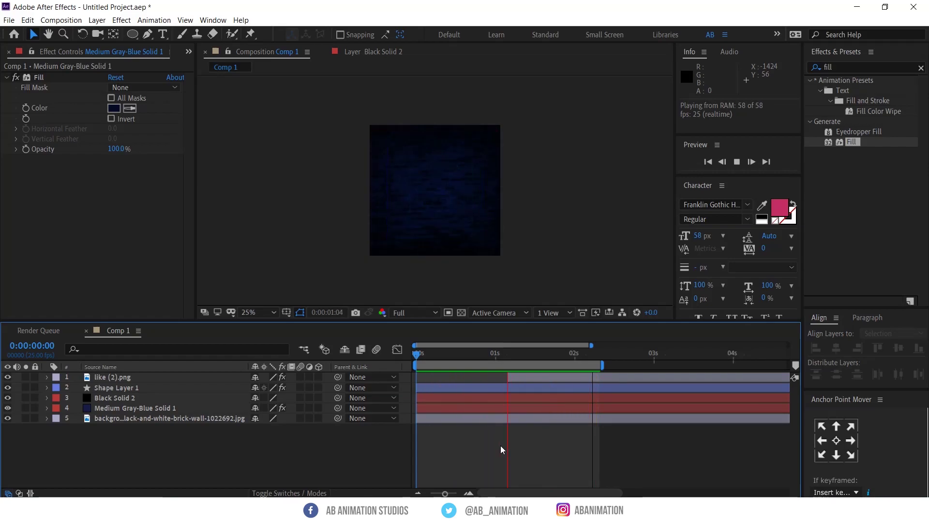
- Set a Roundness keyframe of 0 for Rectangle Path 1 of Shape Layer 1 at 0:00:00:00
left_click(418, 352)
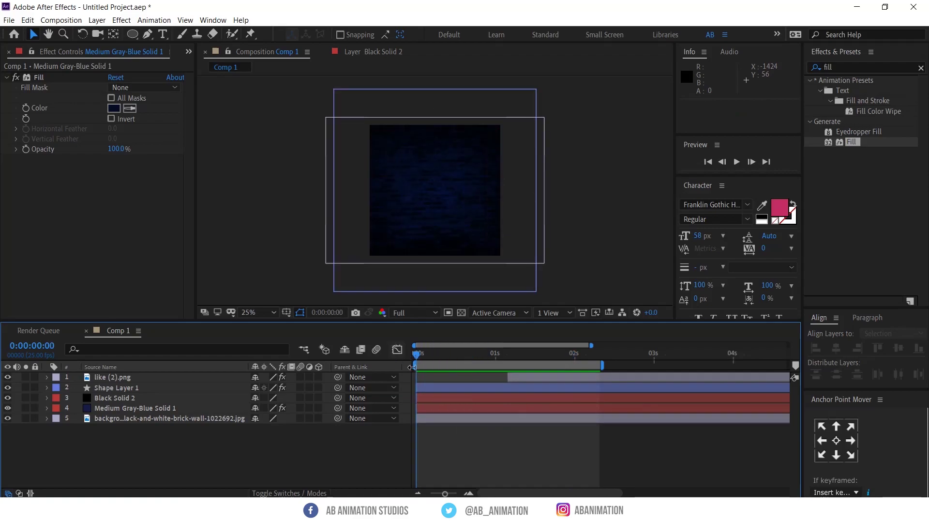
left_click(426, 387)
left_click(46, 386)
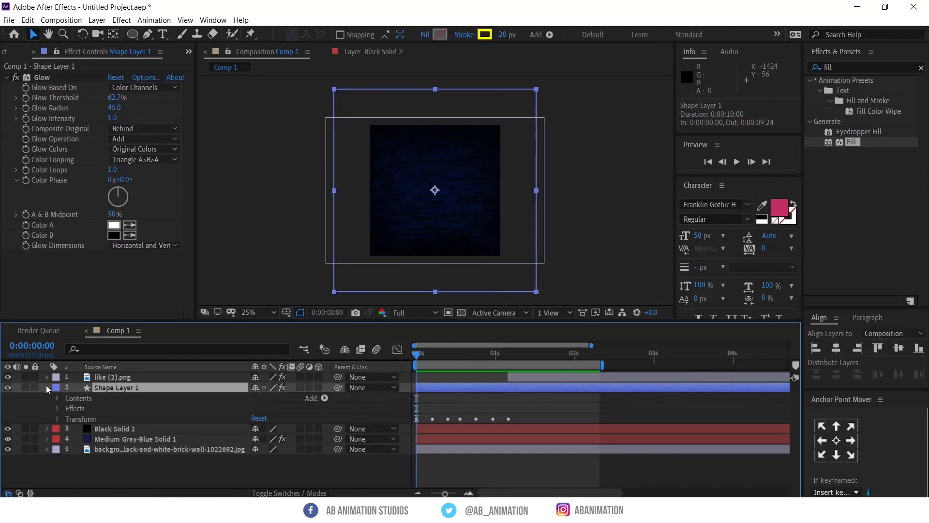
left_click(58, 398)
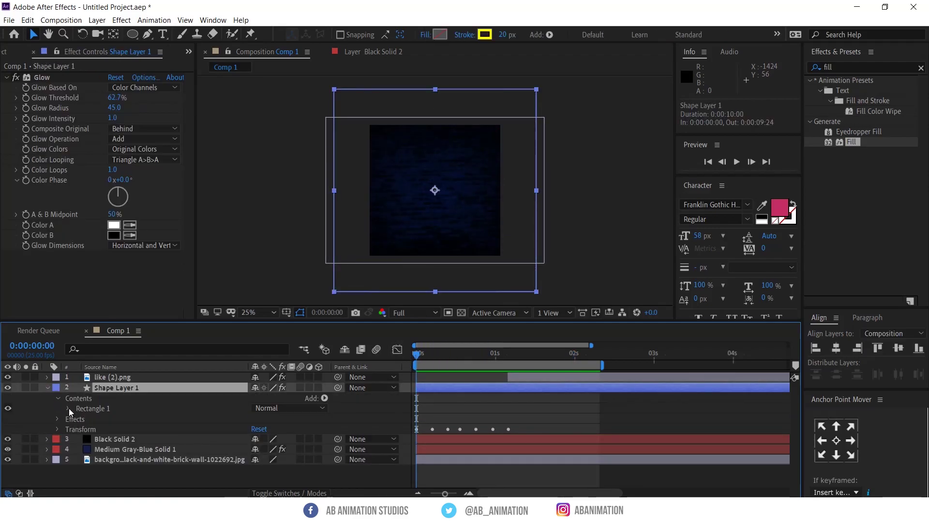
left_click(68, 408)
left_click(77, 419)
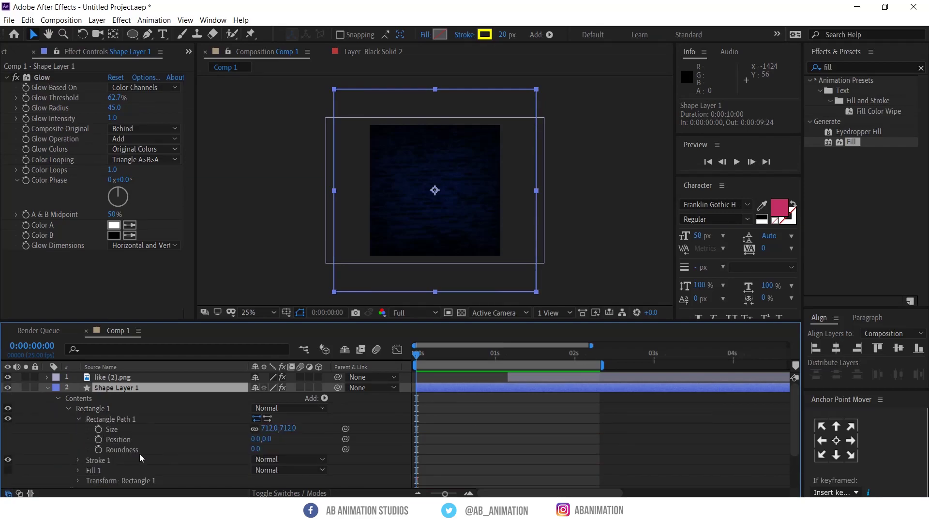
left_click(99, 448)
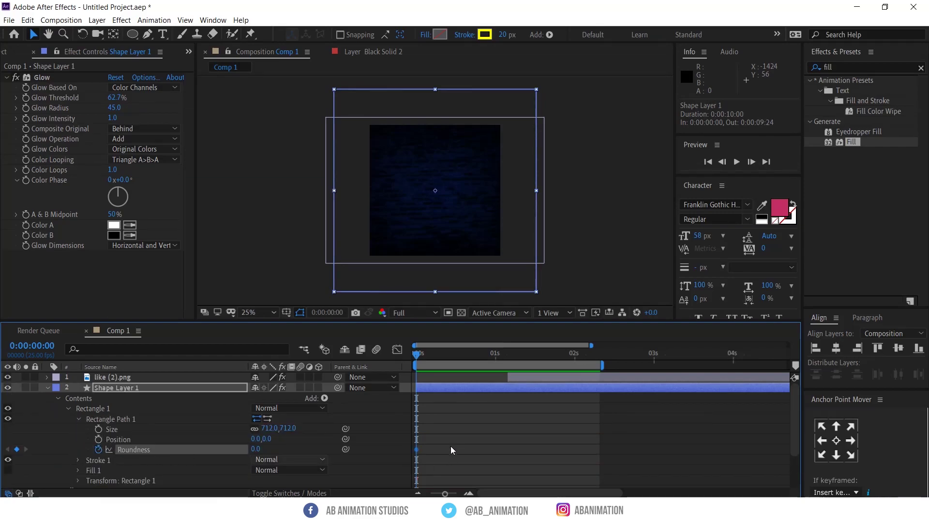
- Show only the keyframed properties of Shape Layer 1 and keyframe its Roundness at 41 at 0:00:00:05 and 153 at 0:00:00:10
left_click(462, 390)
key("u")
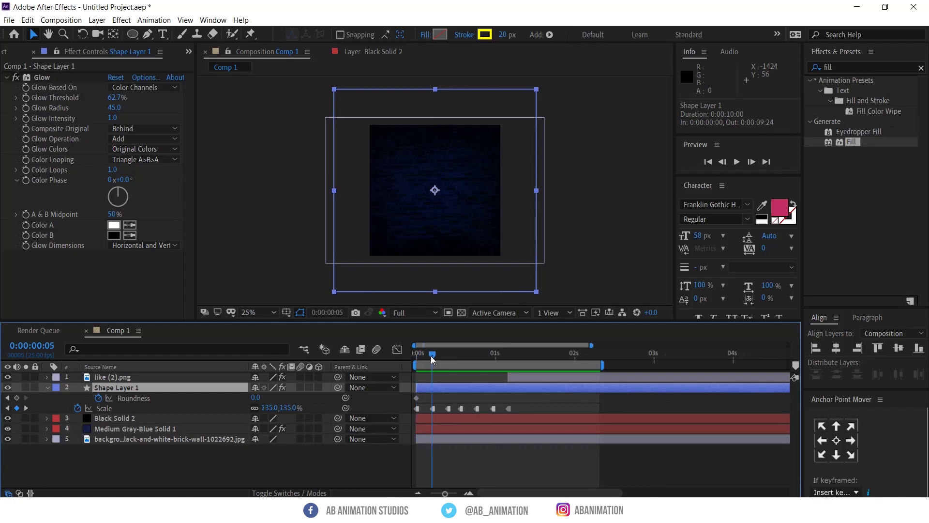
left_click(431, 355)
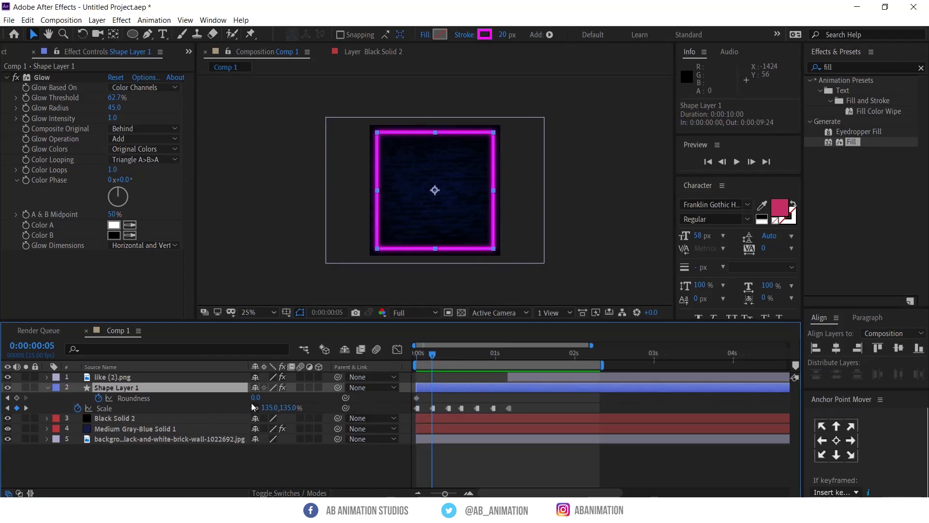
mouse_move(248, 397)
left_mouse_down()
mouse_move(229, 397)
mouse_move(247, 397)
left_mouse_up()
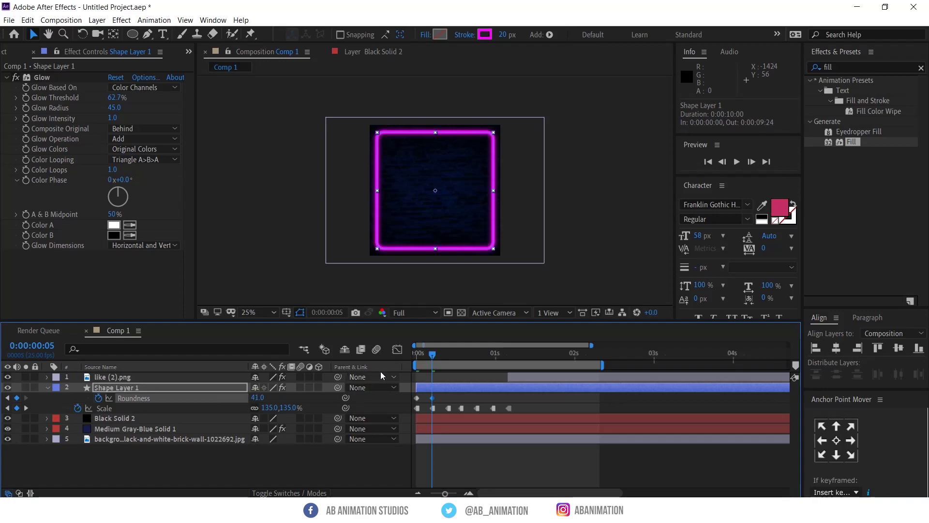
left_click_drag(435, 353, 448, 357)
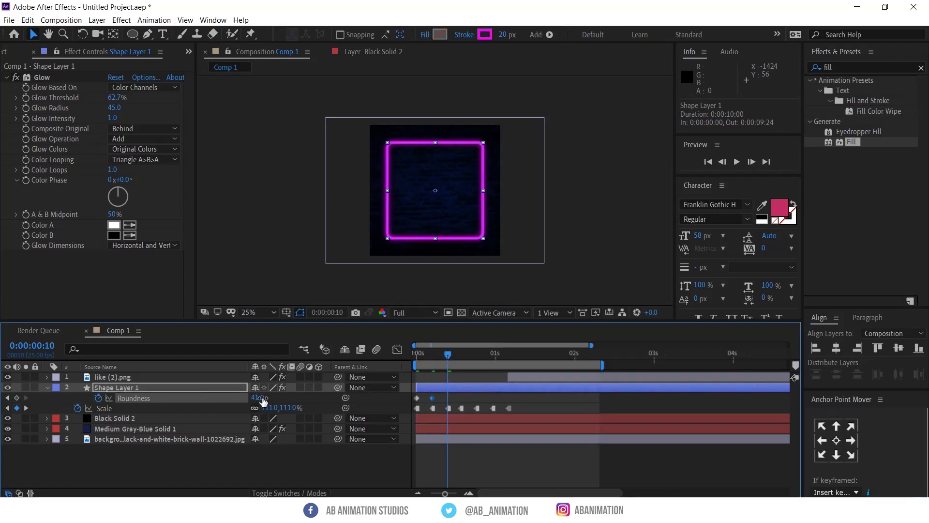
left_click_drag(279, 394, 511, 380)
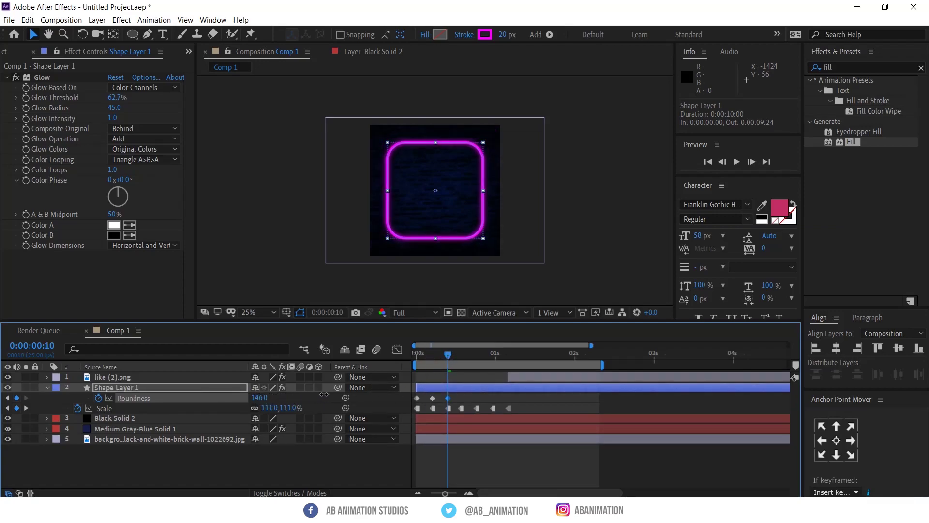
- Keyframe the Roundness at 269 at 0:00:00:14, 337 at 0:00:00:19 and 425 at 0:00:00:24, matching the Scale keyframes
left_click(459, 356)
left_click_drag(260, 398, 324, 398)
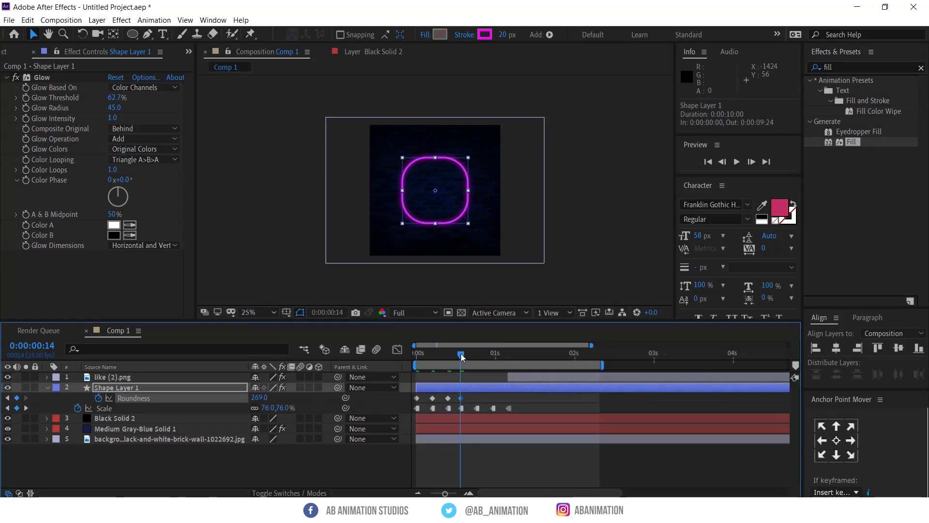
left_click_drag(461, 353, 476, 354)
left_click_drag(262, 397, 302, 395)
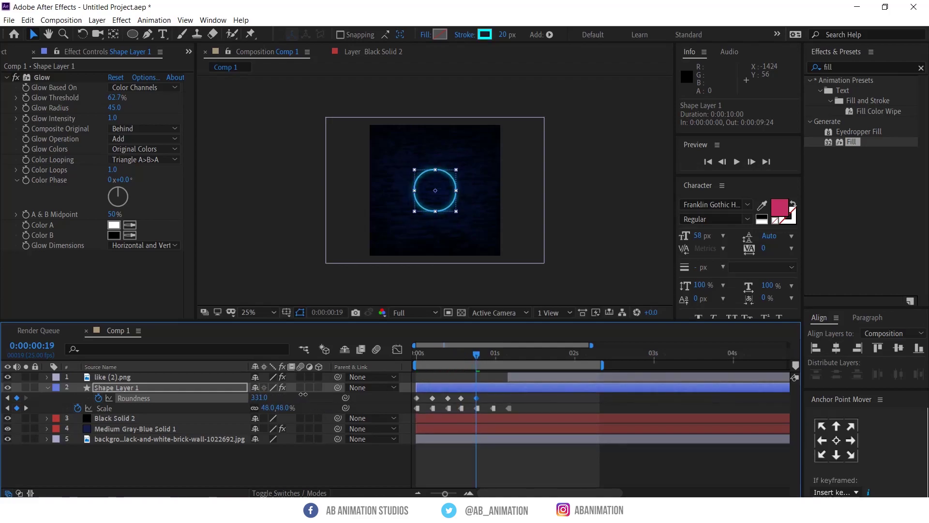
left_click_drag(477, 353, 492, 353)
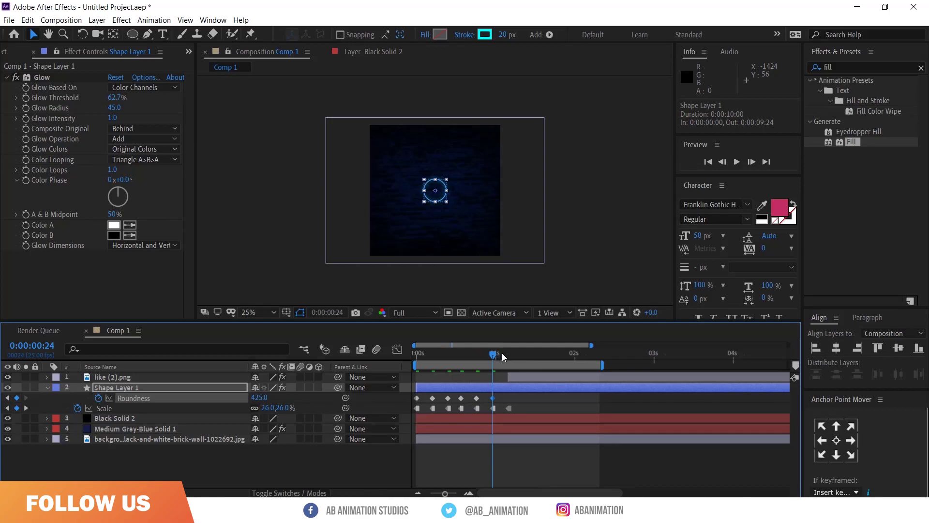
- Try Easy Ease on all the Roundness keyframes and undo it
left_click_drag(502, 357, 508, 355)
left_click_drag(515, 387, 393, 402)
key("F9")
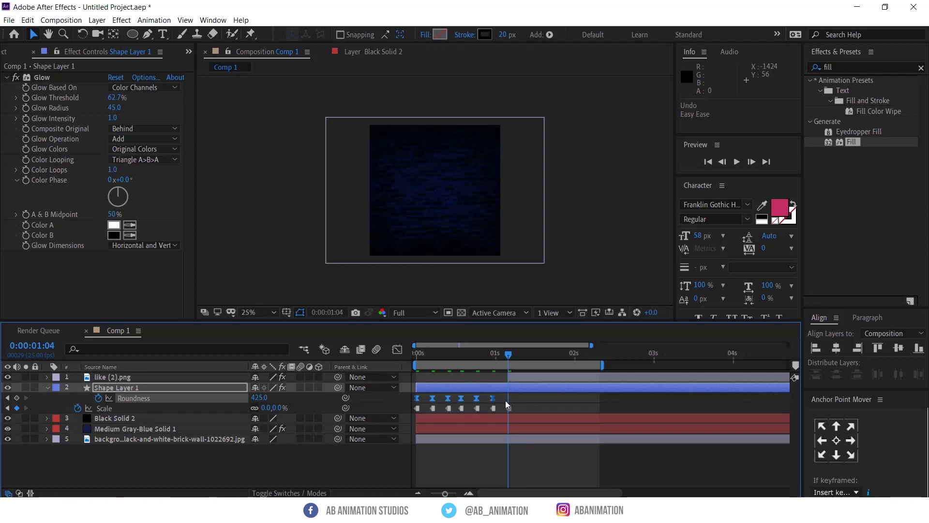
key("ctrl+z")
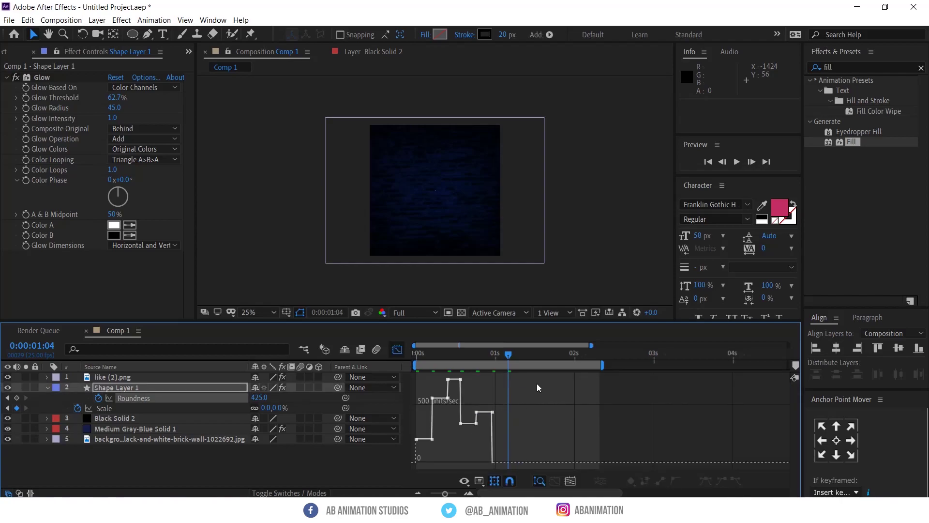
- Convert all the Roundness keyframes to hold keyframes in the Graph Editor and preview the animation from the start
left_click_drag(545, 377, 391, 465)
left_click_drag(565, 376, 412, 466)
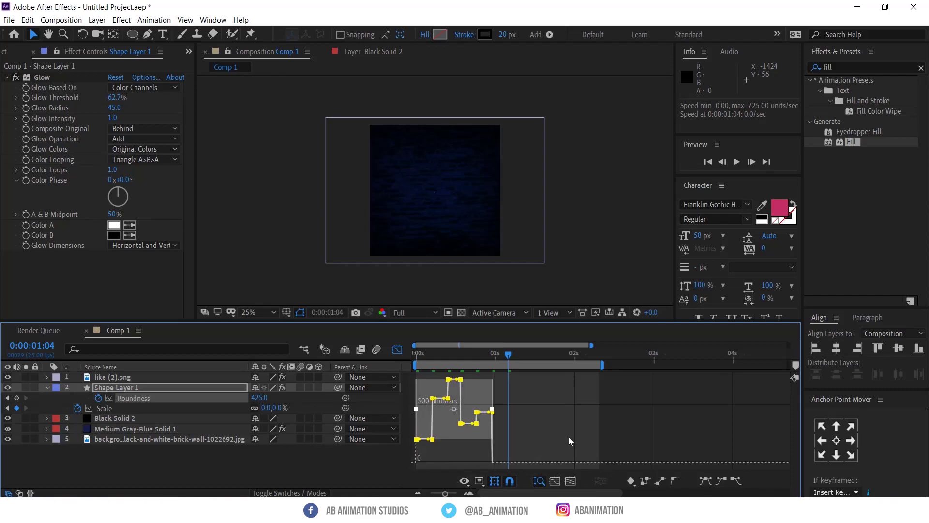
left_click(644, 481)
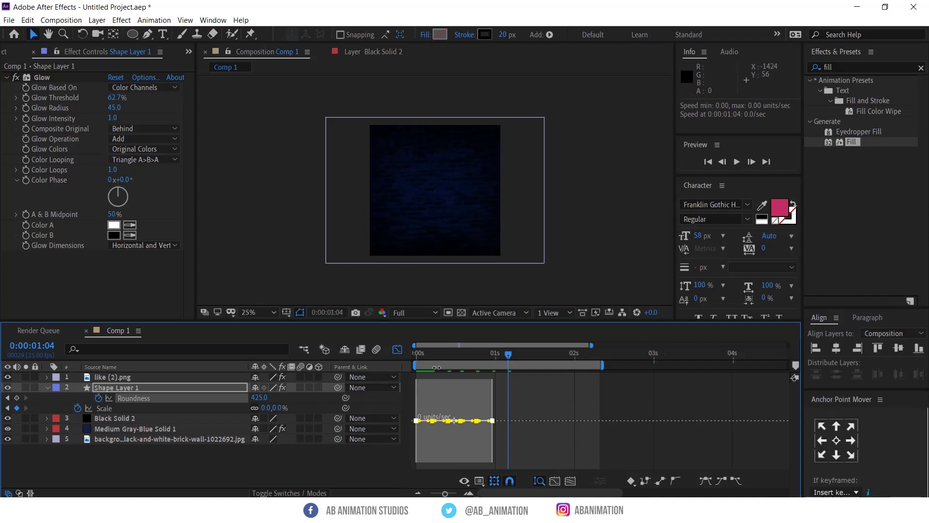
left_click(397, 349)
key("Home")
key("space")
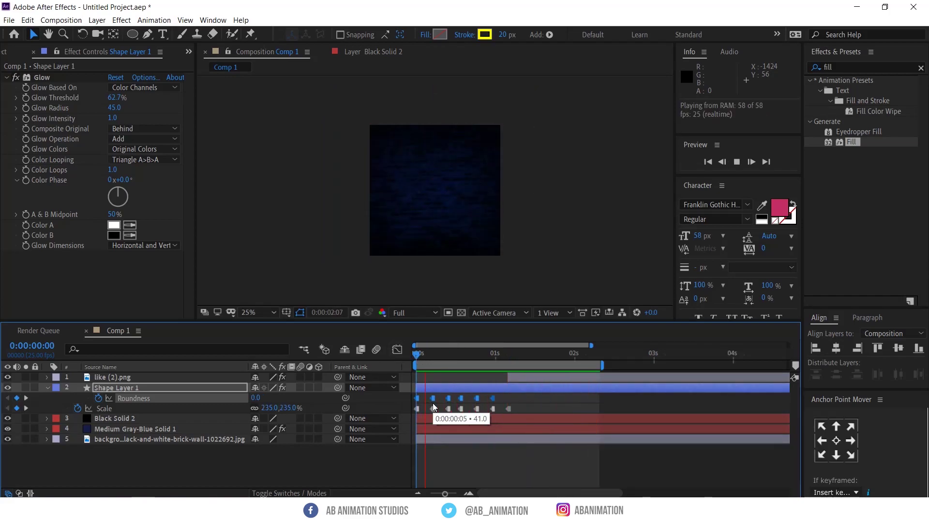
- Set a Stroke Width keyframe of 20 for Stroke 1 of Shape Layer 1 at 0:00:00:00
left_click(460, 388)
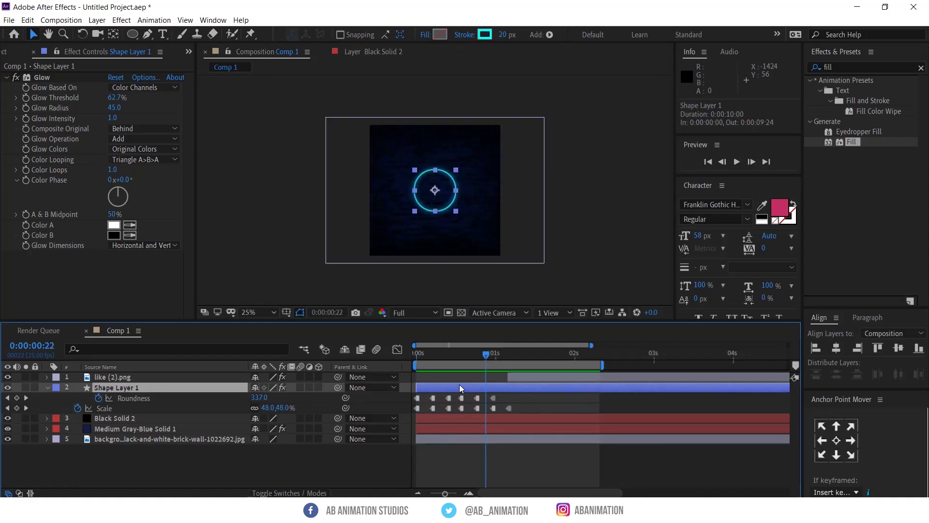
left_click(45, 387)
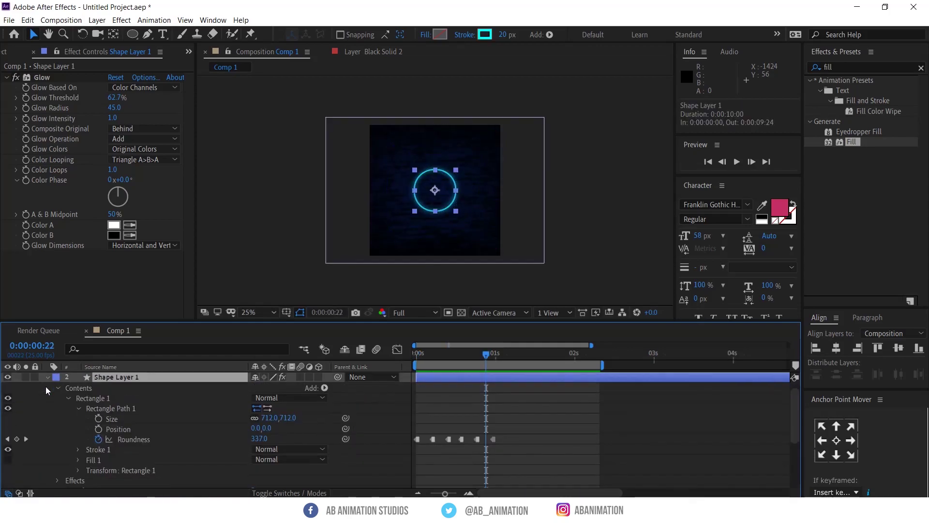
left_click(78, 449)
key("Home")
left_click(98, 441)
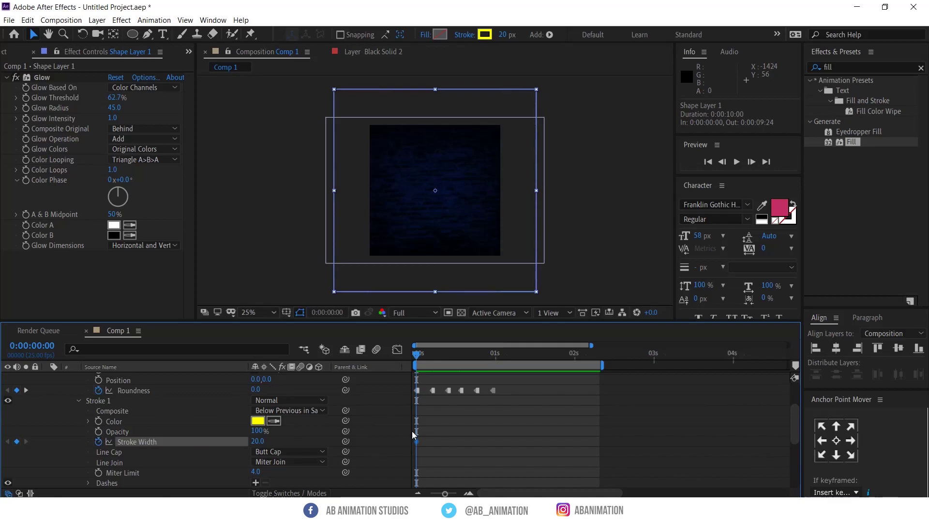
- Keyframe the Stroke Width at 32 at 0:00:00:05 and at a thinner value at 0:00:00:10
key("u")
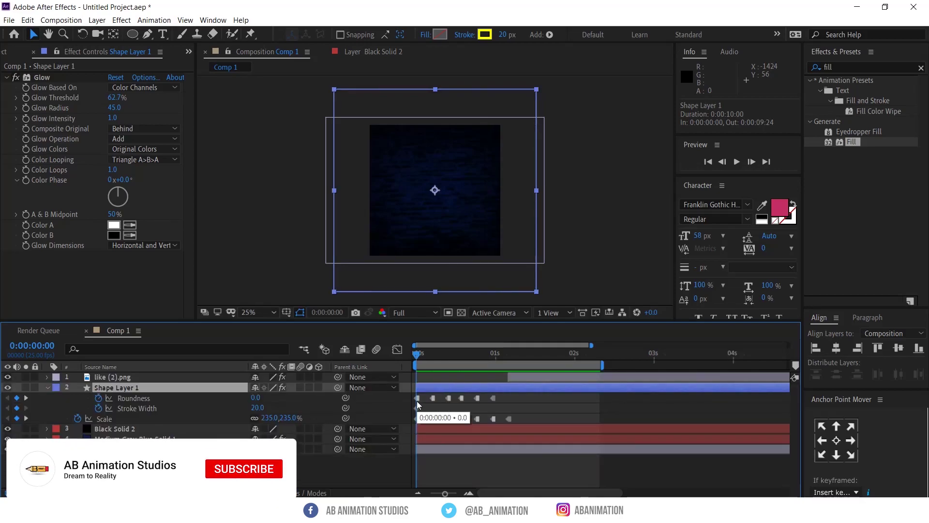
left_click_drag(417, 354, 431, 356)
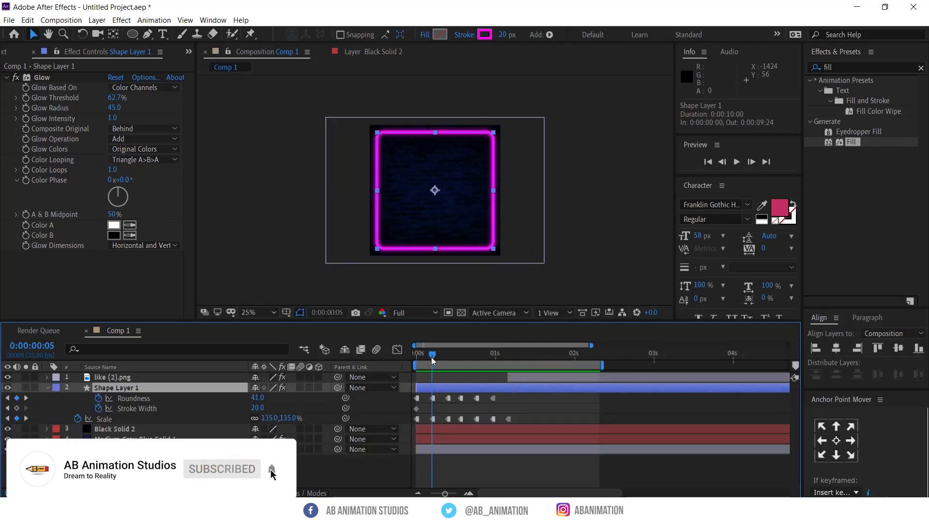
left_click(258, 408)
type("32")
key("Return")
mouse_move(432, 356)
left_mouse_down()
mouse_move(455, 362)
mouse_move(447, 357)
left_mouse_up()
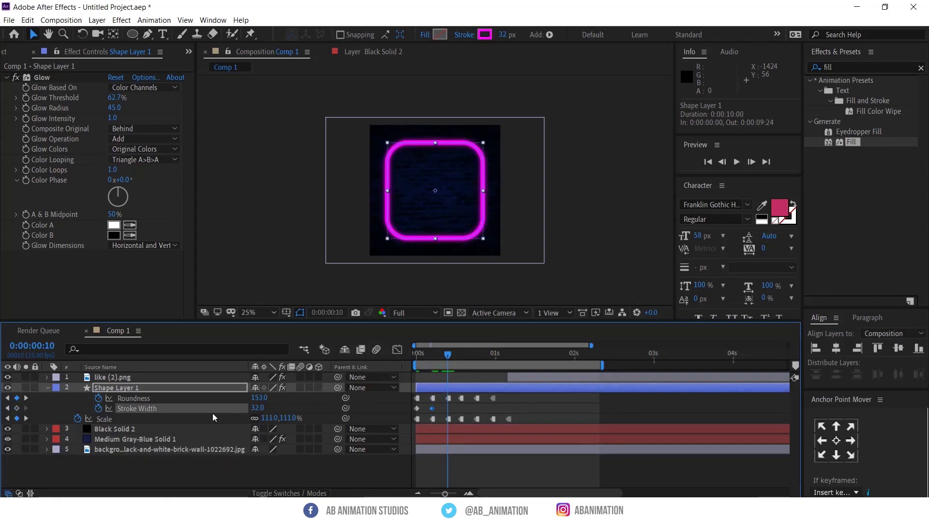
mouse_move(256, 408)
left_mouse_down()
mouse_move(248, 408)
mouse_move(276, 408)
left_mouse_up()
- Keyframe increasingly thick Stroke Widths at 0:00:00:14 and 0:00:00:19, ending with 87 at 0:00:00:24
left_click(461, 356)
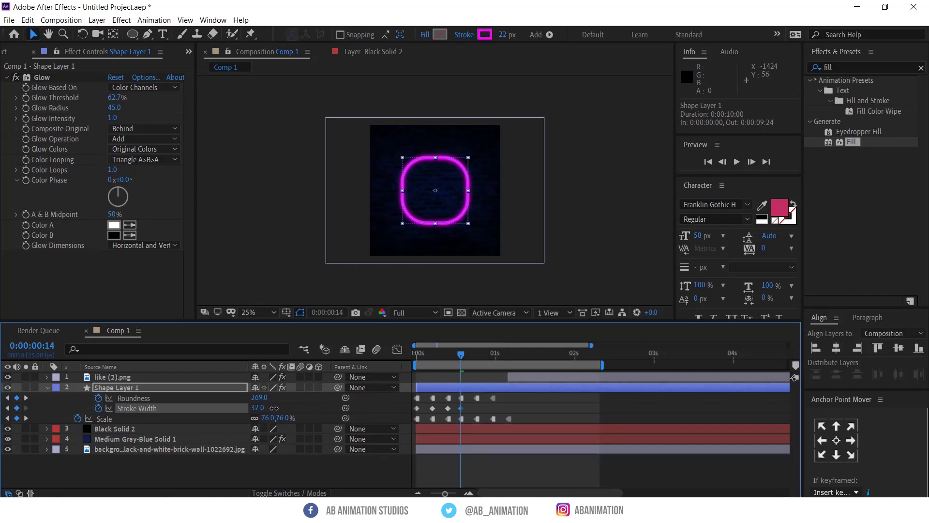
left_click(477, 354)
left_click_drag(258, 408, 281, 408)
left_click(493, 354)
- Convert all the Stroke Width keyframes to hold keyframes in the Graph Editor and preview the animation from the start
left_click(490, 408)
left_click_drag(489, 409, 408, 413)
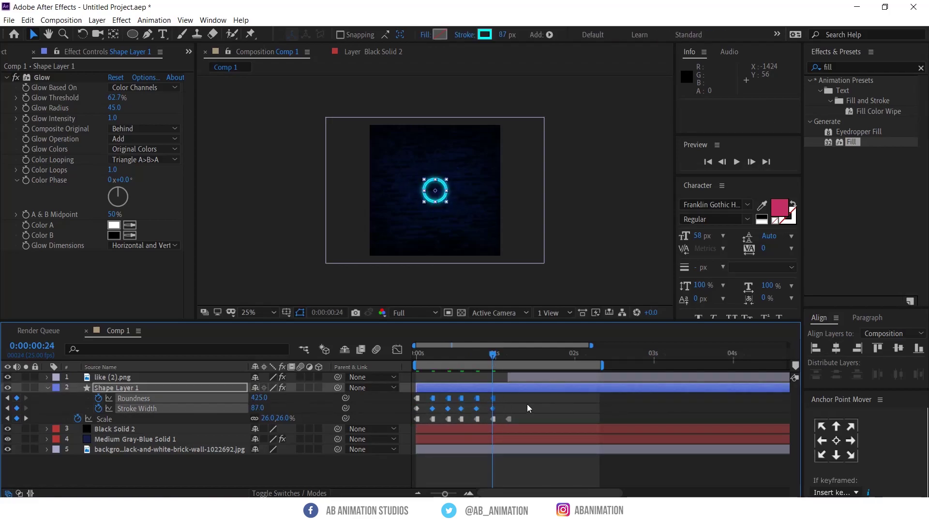
left_click_drag(530, 404, 400, 417)
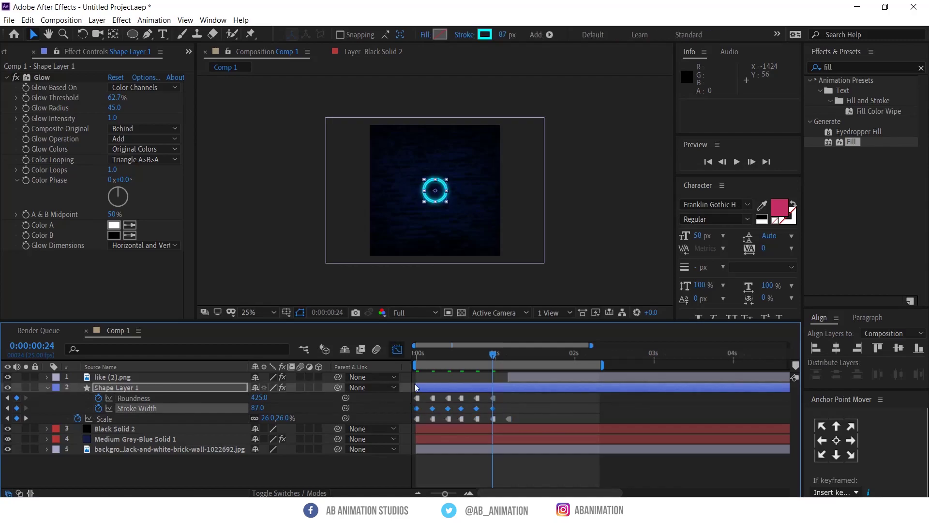
left_click(397, 349)
left_click_drag(416, 468, 530, 374)
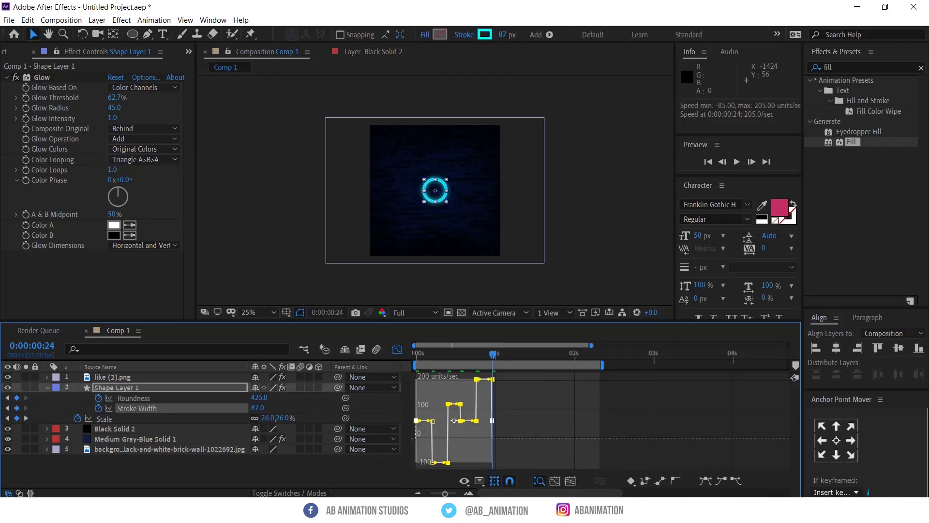
left_click(440, 394)
left_click(645, 481)
left_click(397, 349)
key("Home")
key("space")
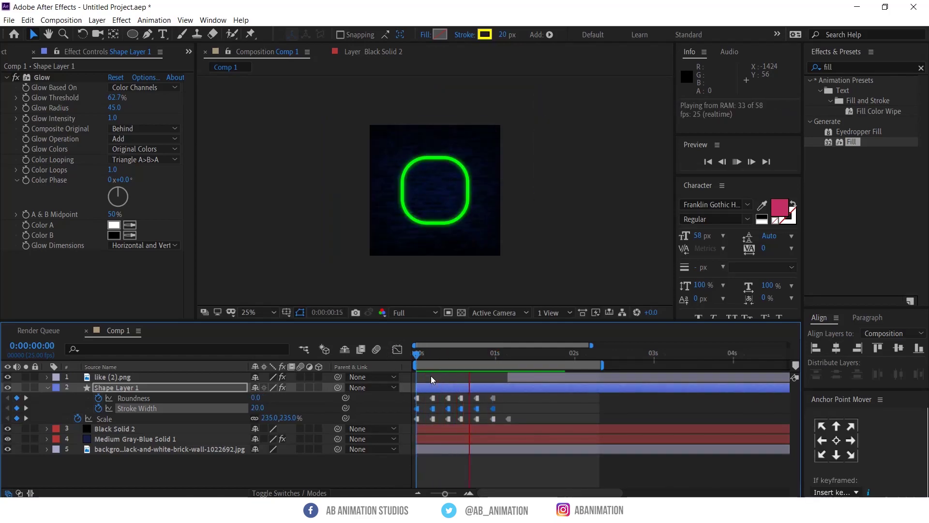